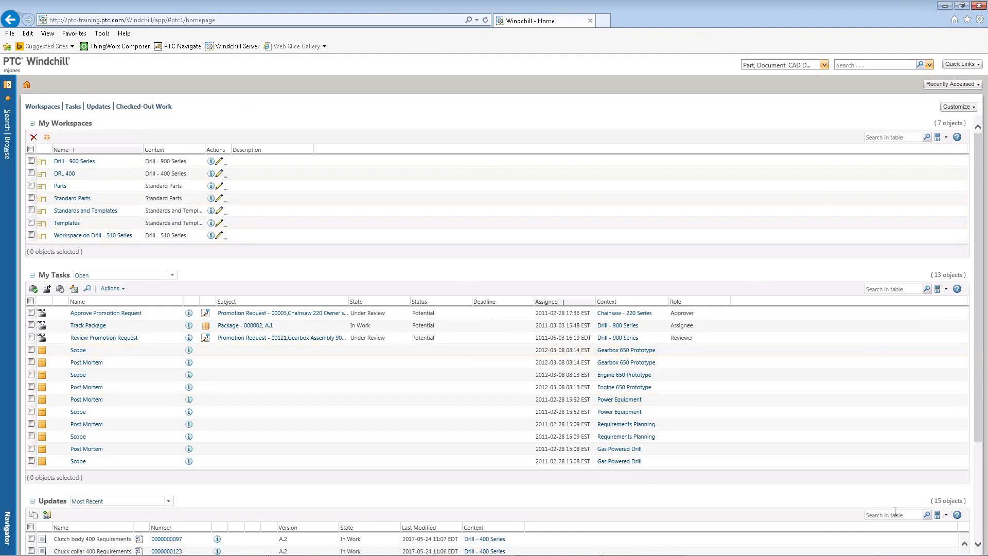
Open the Drill - 400 Series product's folders from the Browse navigator's product list.
{"action": "left_click", "coordinate": [898, 289]}
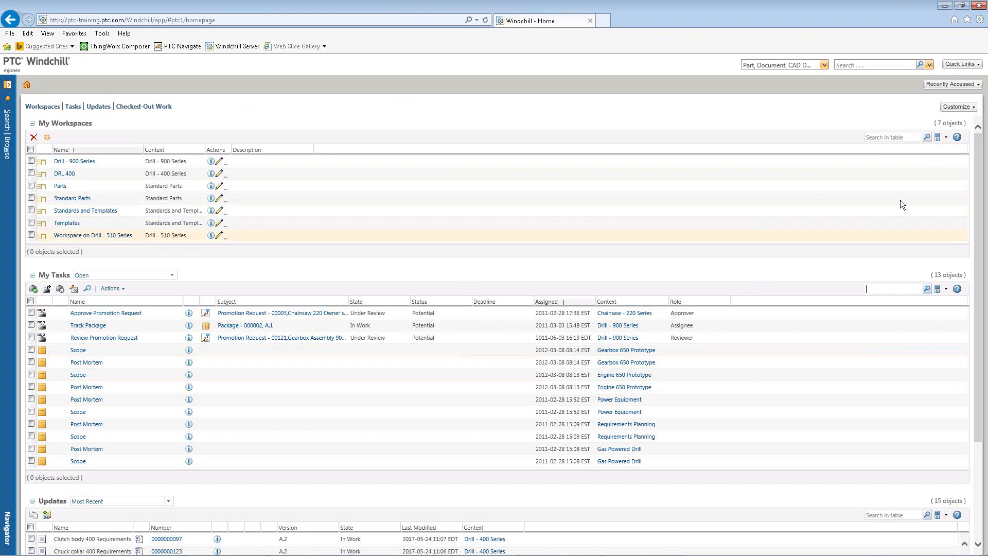
{"action": "left_click", "coordinate": [884, 135]}
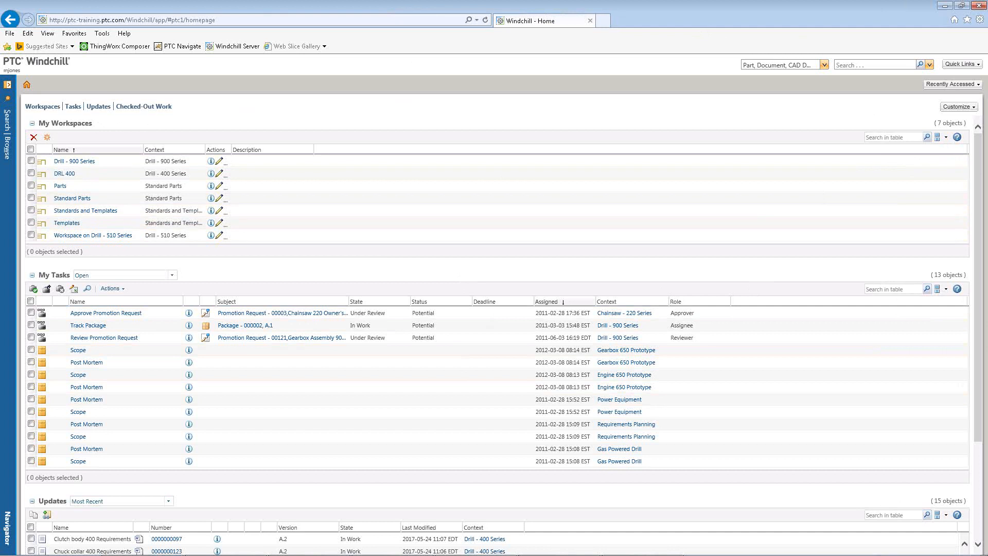
{"action": "left_click", "coordinate": [7, 147]}
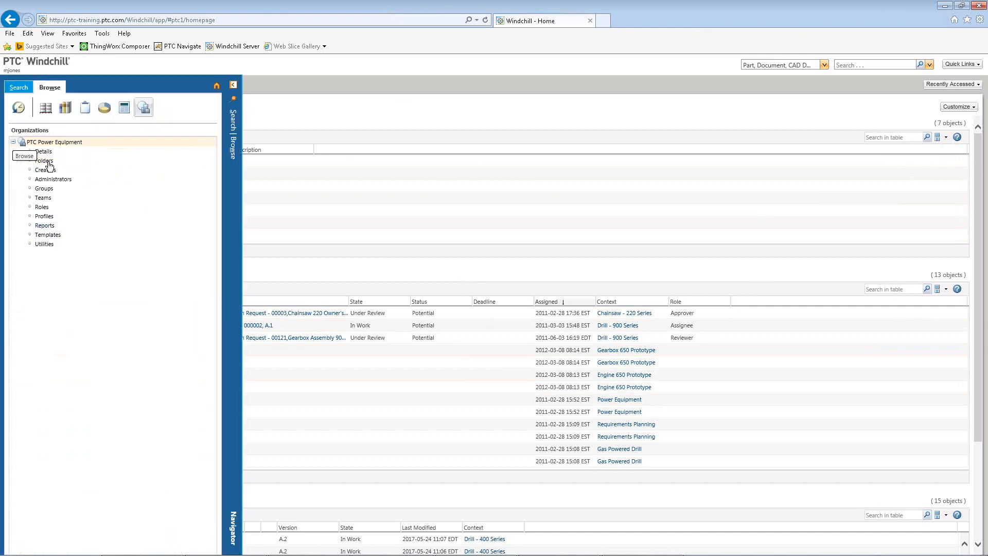
{"action": "left_click", "coordinate": [46, 107]}
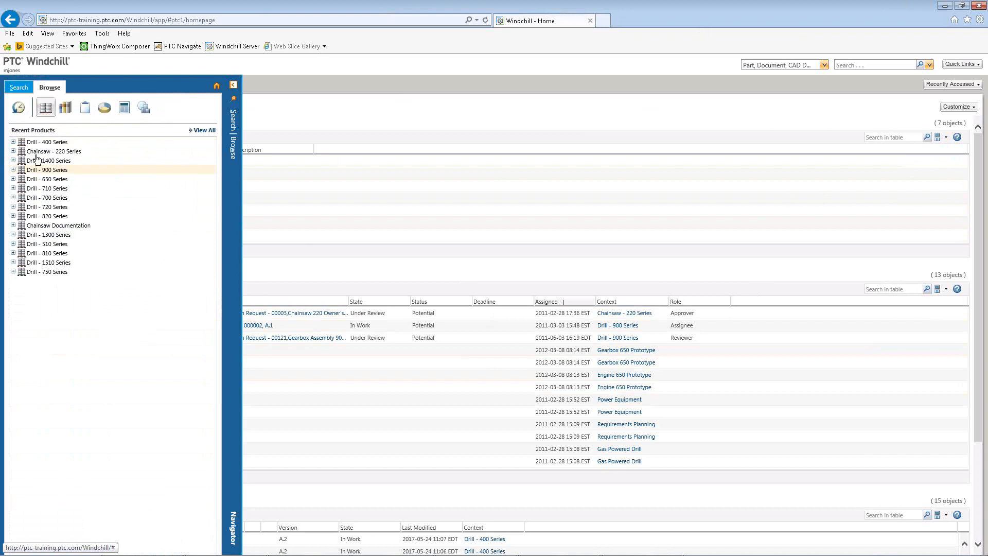
{"action": "left_click", "coordinate": [35, 142]}
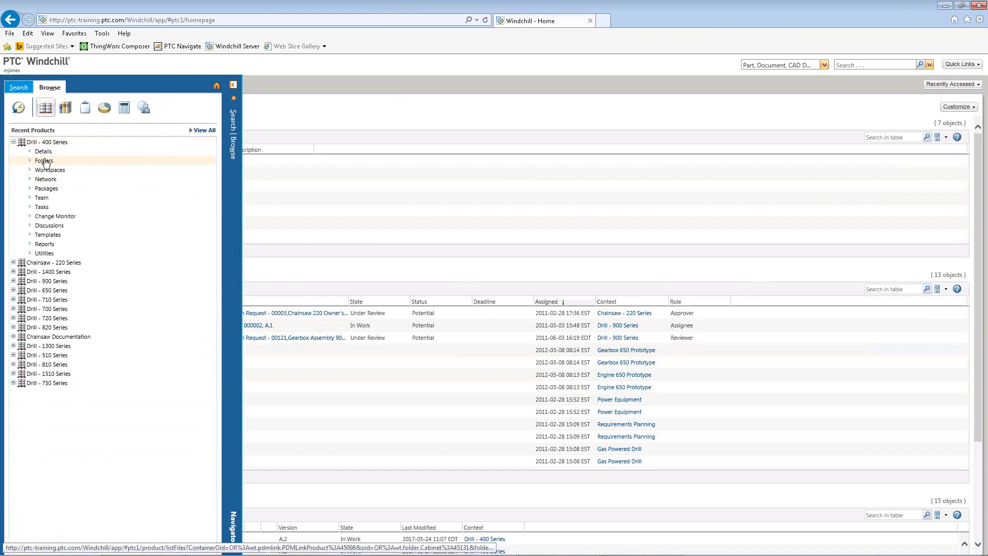
{"action": "left_click", "coordinate": [44, 161]}
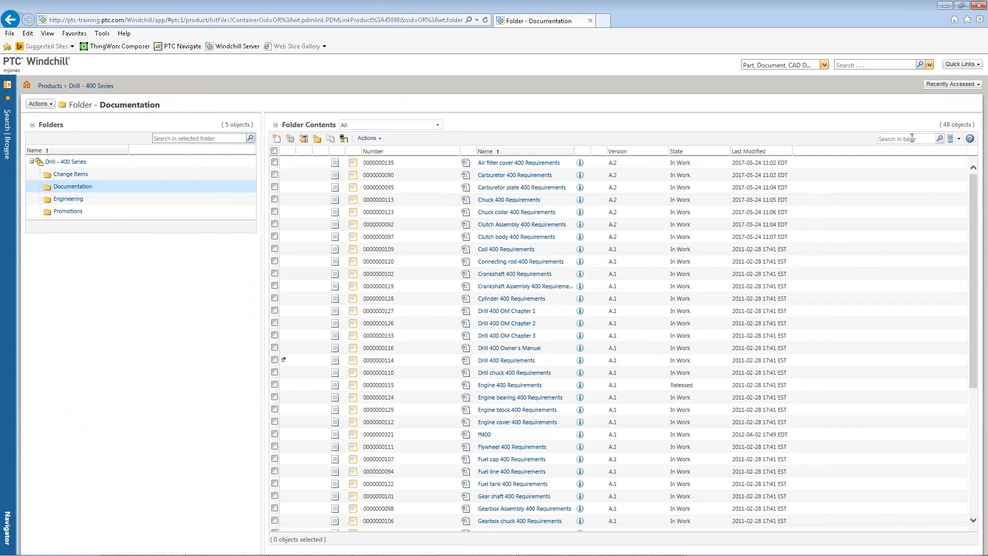
Filter the folder contents table by 123 and then by 12, clearing each filter.
{"action": "left_click", "coordinate": [912, 139]}
{"action": "type", "text": "123"}
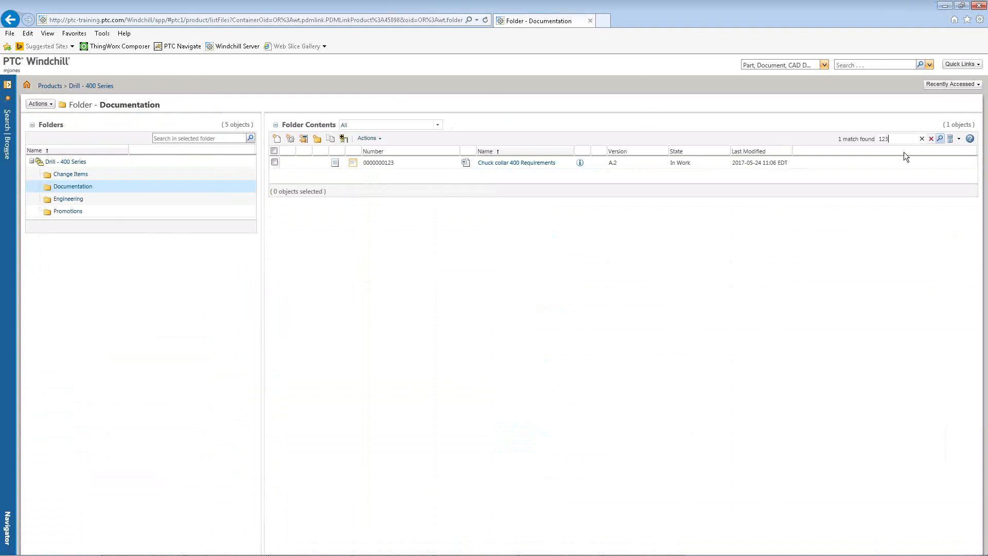
{"action": "left_click", "coordinate": [921, 139]}
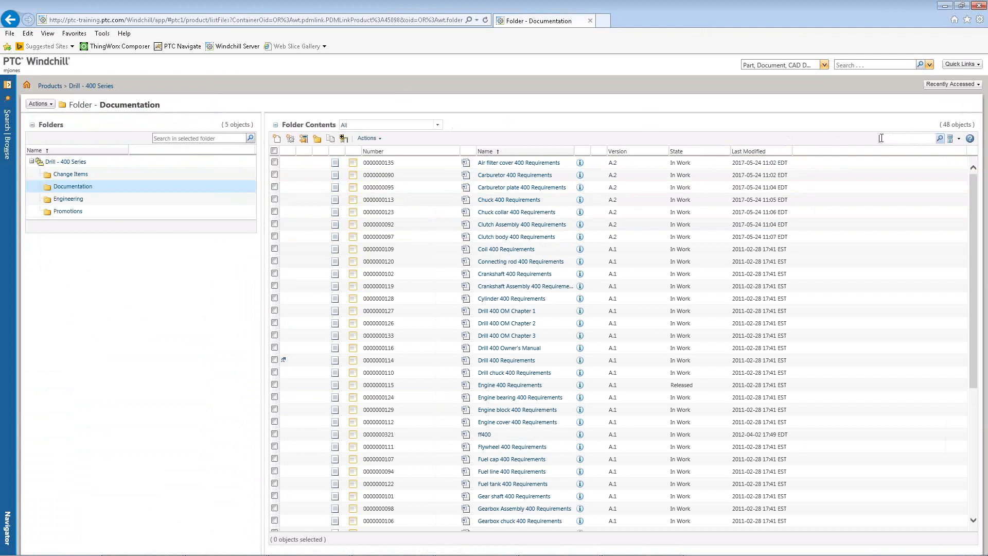
{"action": "type", "text": "12"}
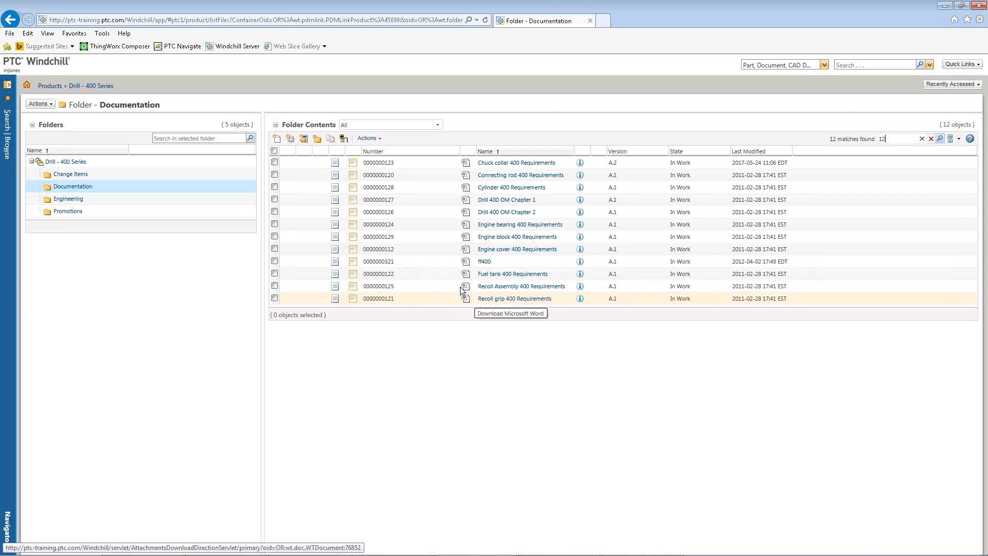
{"action": "left_click", "coordinate": [922, 139]}
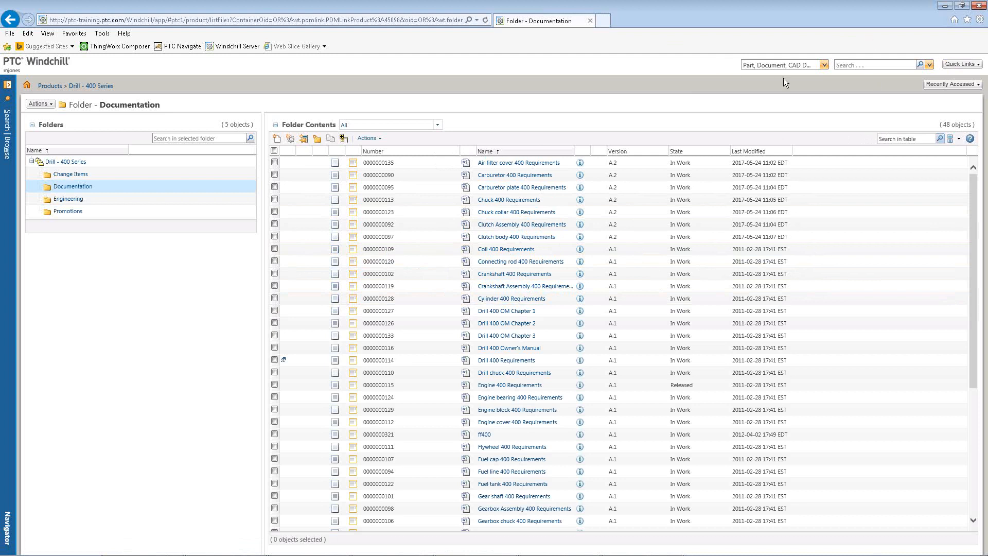
Run a quick search for *engine* across all default types and scroll through the results.
{"action": "left_click", "coordinate": [865, 64]}
{"action": "type", "text": "*engine*"}
{"action": "key", "text": "Return"}
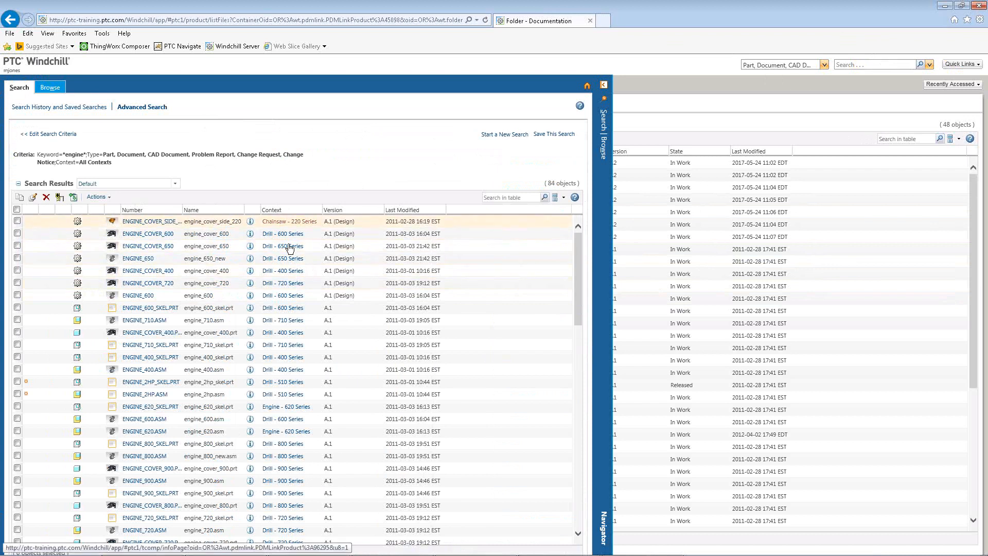
{"action": "scroll", "coordinate": [280, 368], "scroll_direction": "down", "scroll_amount": 10}
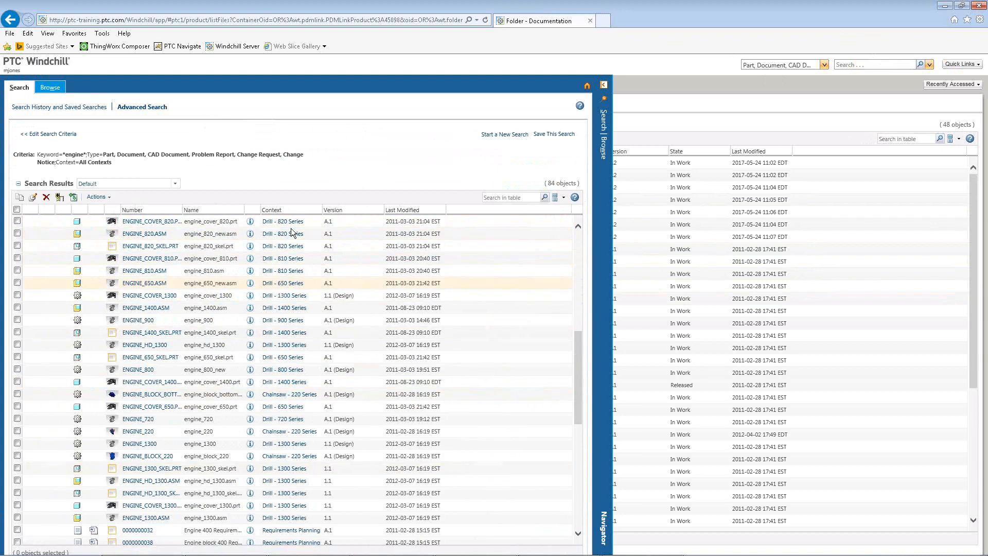
{"action": "scroll", "coordinate": [295, 342], "scroll_direction": "up", "scroll_amount": 10}
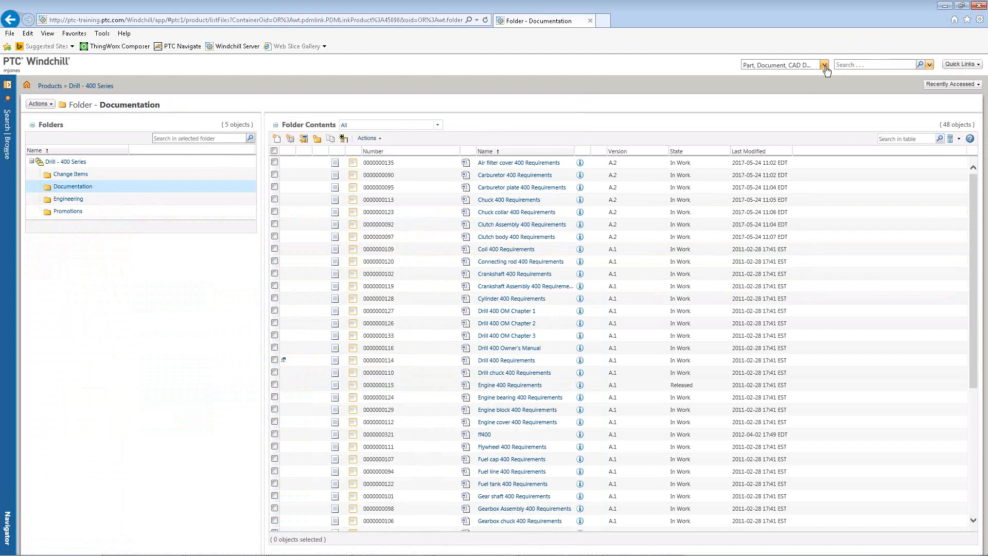
Restrict the quick search object types to CAD Document only.
{"action": "left_click", "coordinate": [825, 66]}
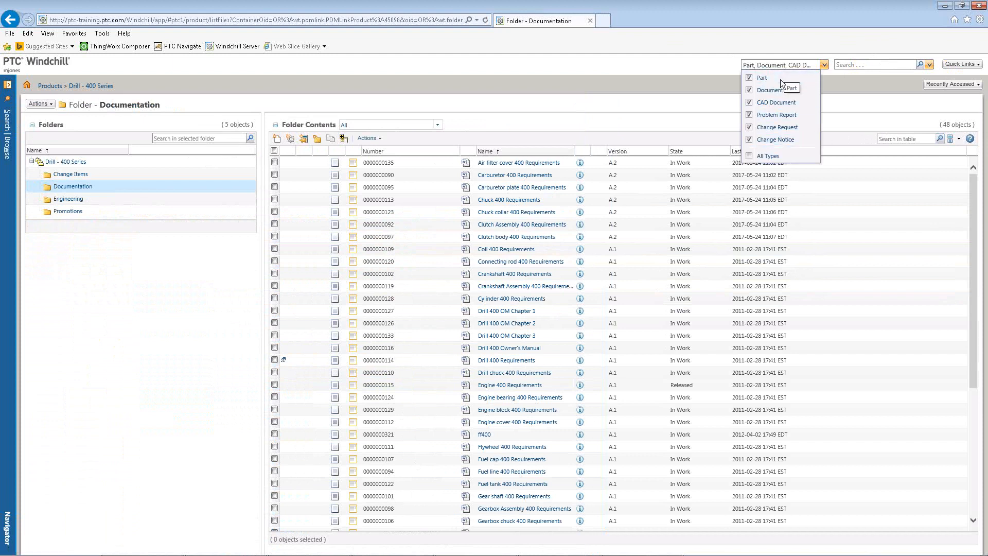
{"action": "left_click", "coordinate": [652, 69]}
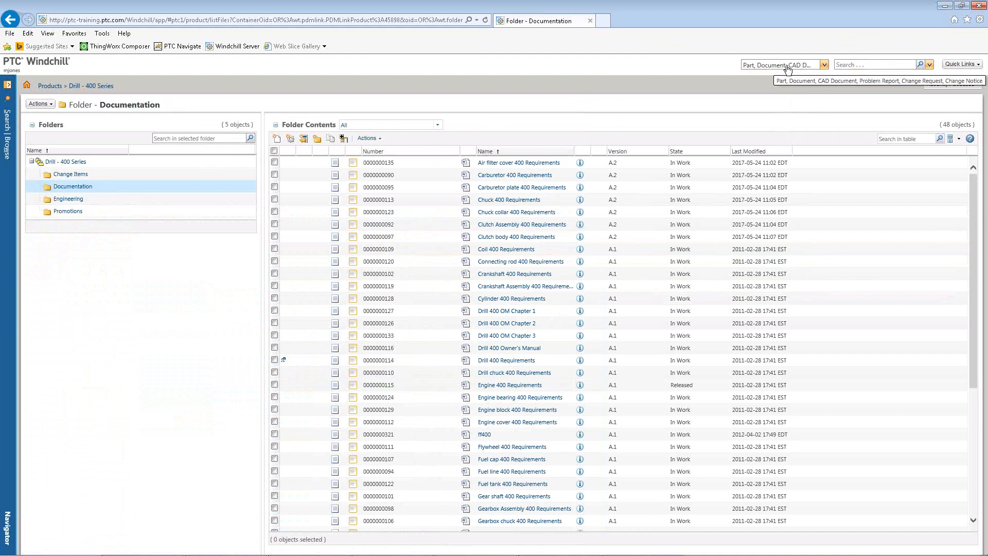
{"action": "left_click", "coordinate": [864, 66]}
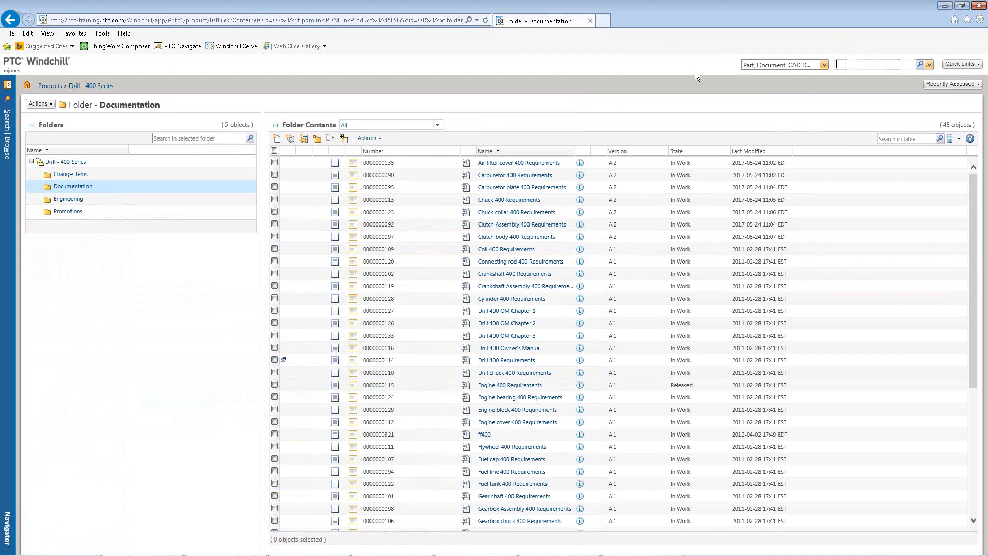
{"action": "left_click", "coordinate": [806, 68]}
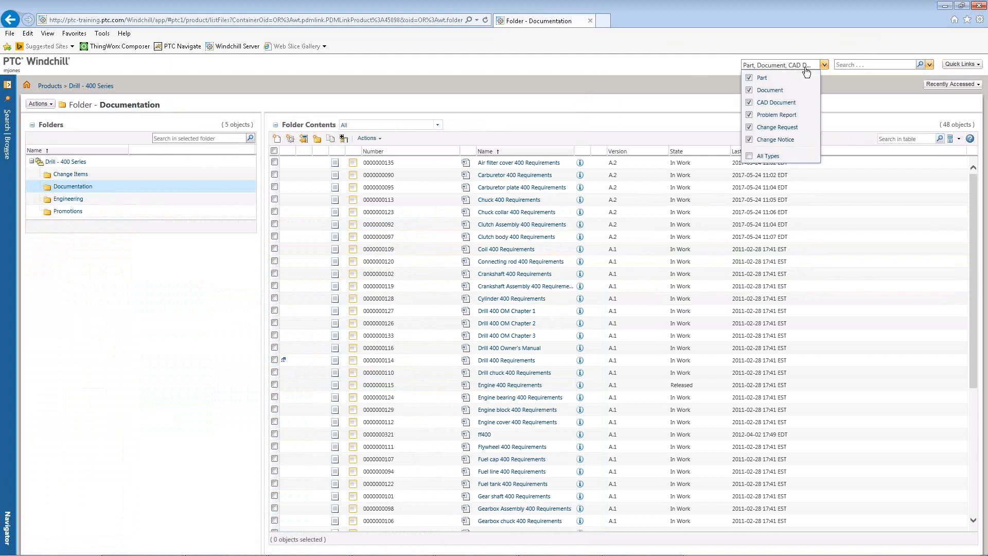
{"action": "left_click", "coordinate": [749, 78]}
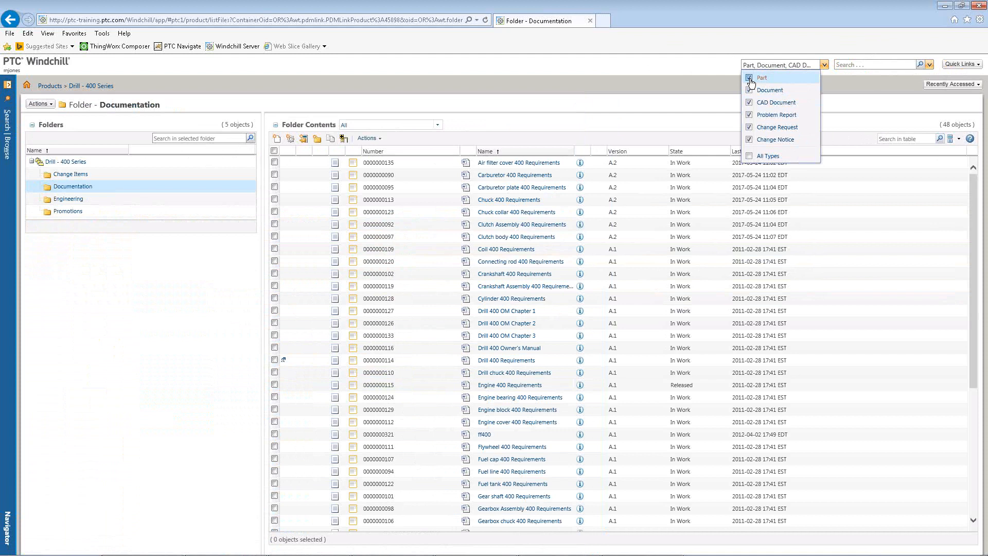
{"action": "left_click", "coordinate": [748, 115]}
{"action": "left_click", "coordinate": [749, 126]}
{"action": "left_click", "coordinate": [749, 139]}
{"action": "left_click", "coordinate": [749, 102]}
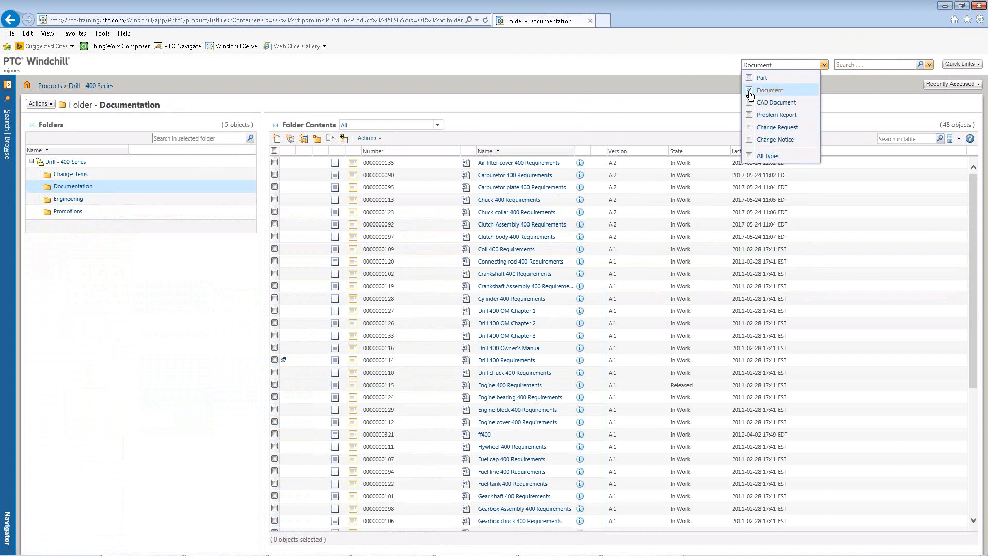
{"action": "left_click", "coordinate": [749, 102]}
{"action": "left_click", "coordinate": [748, 89]}
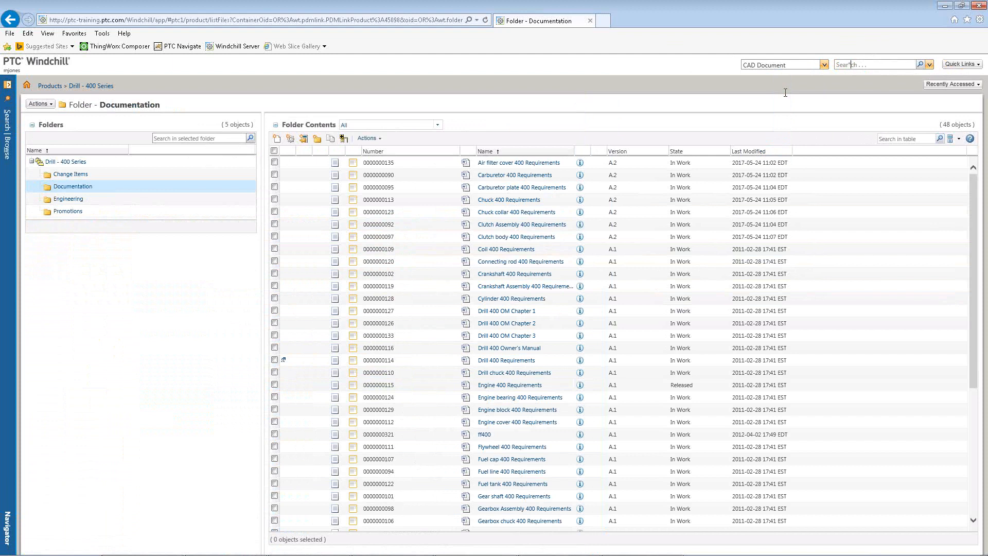
Search CAD Documents for the keyword *engine*.
{"action": "type", "text": "*engine"}
{"action": "left_click_drag", "start_coordinate": [891, 65], "coordinate": [798, 65]}
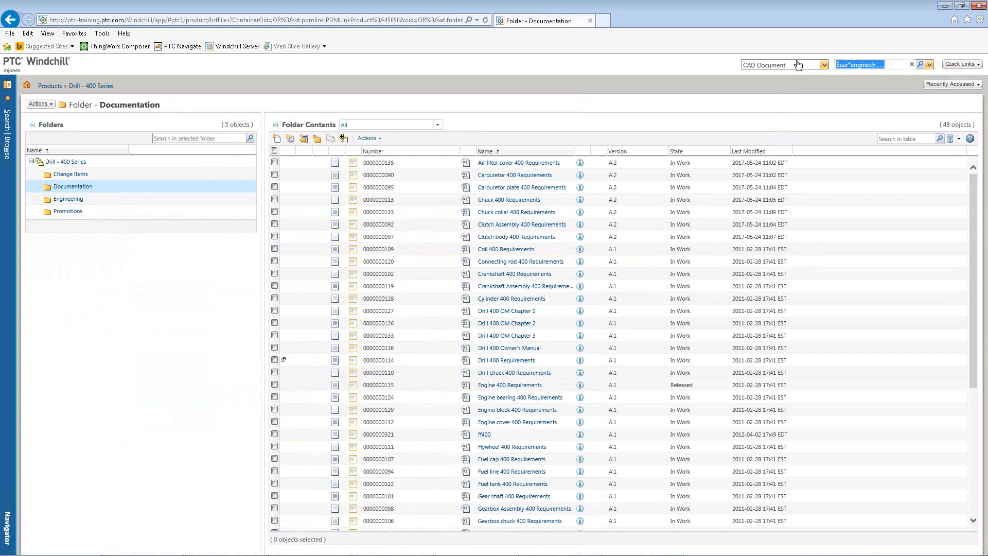
{"action": "type", "text": "*engine*"}
{"action": "key", "text": "Return"}
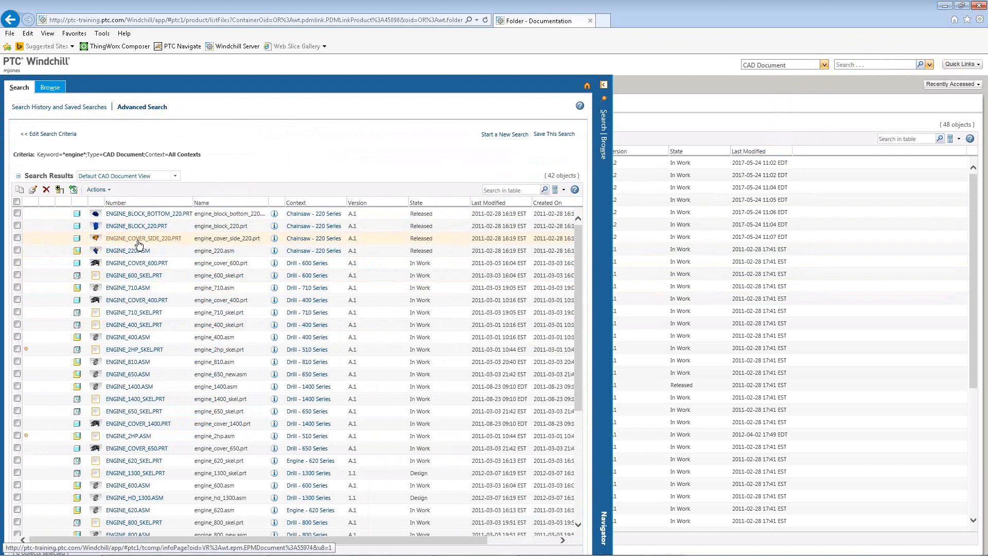
Open the advanced search form from the quick search history list.
{"action": "left_click", "coordinate": [824, 65]}
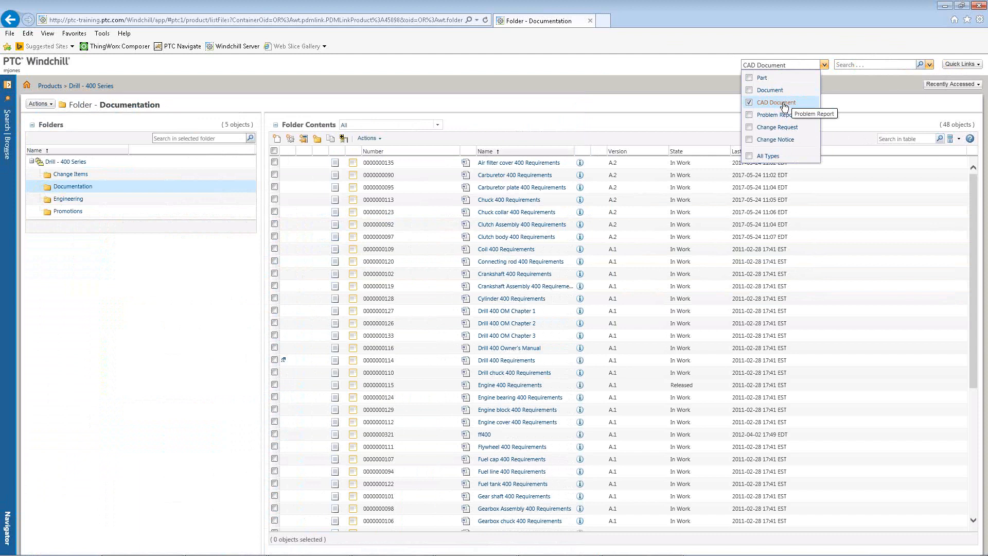
{"action": "left_click", "coordinate": [671, 68]}
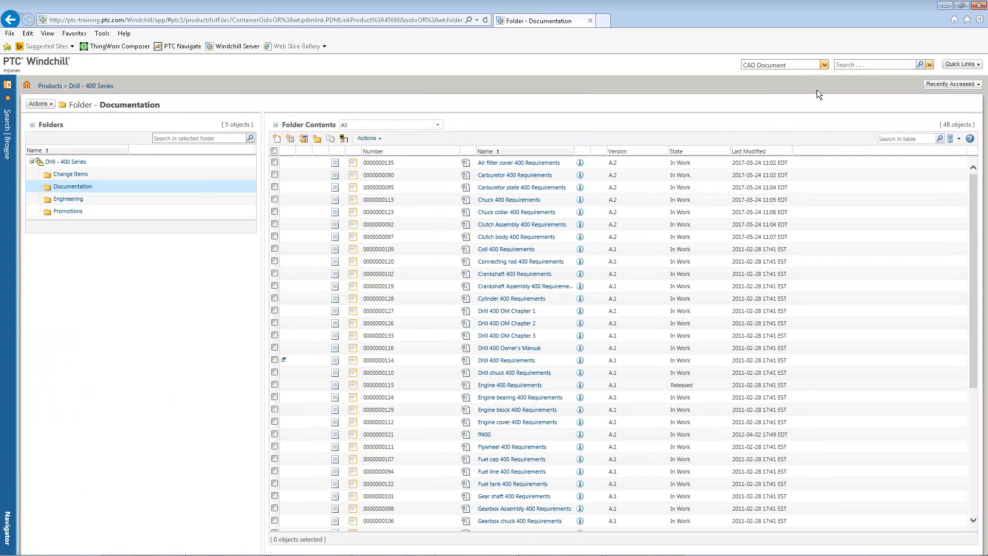
{"action": "left_click", "coordinate": [929, 65]}
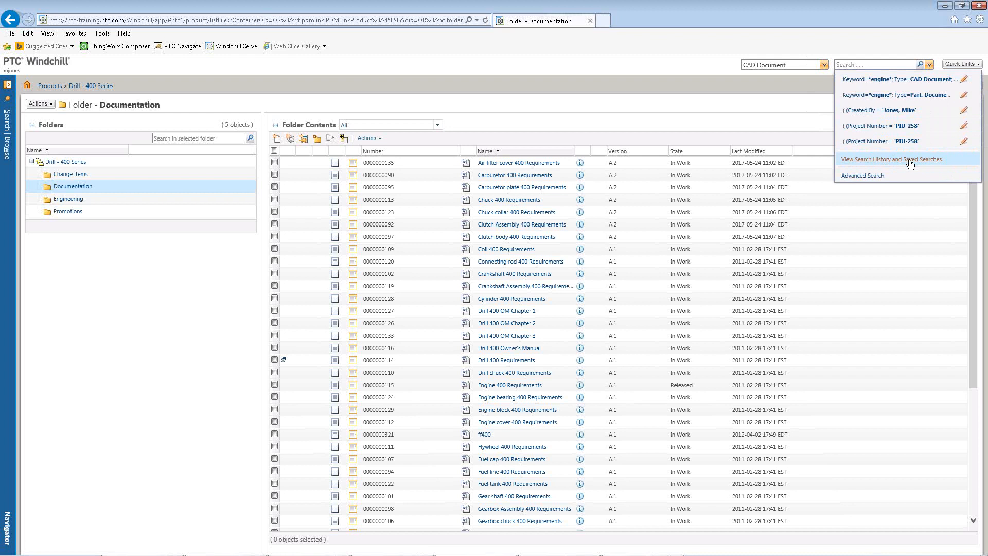
{"action": "left_click", "coordinate": [884, 160]}
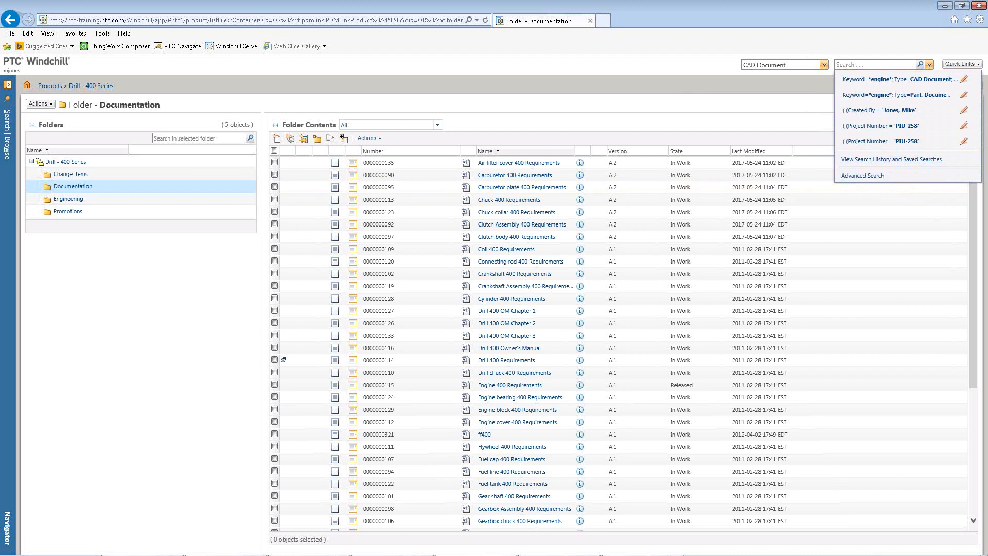
{"action": "left_click", "coordinate": [879, 160]}
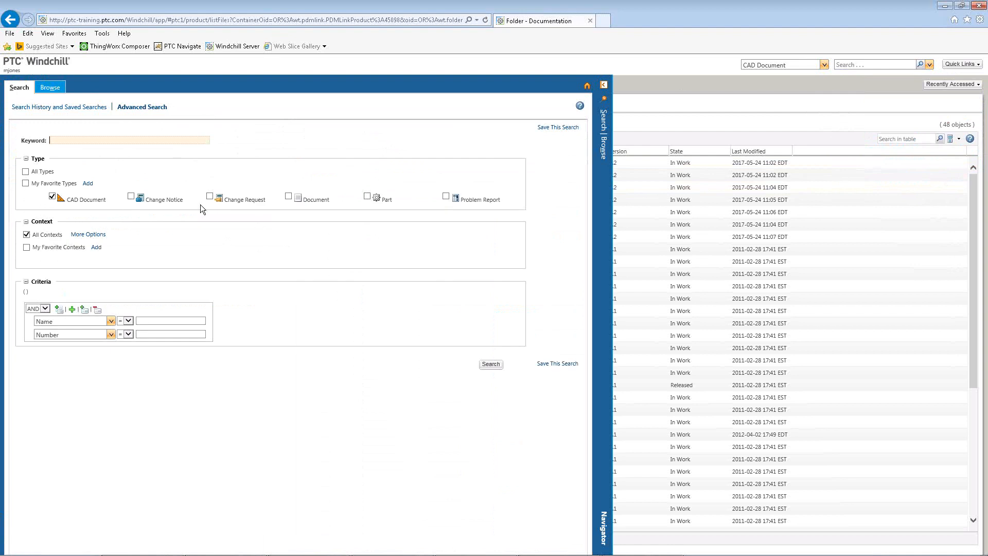
{"action": "left_click", "coordinate": [25, 171]}
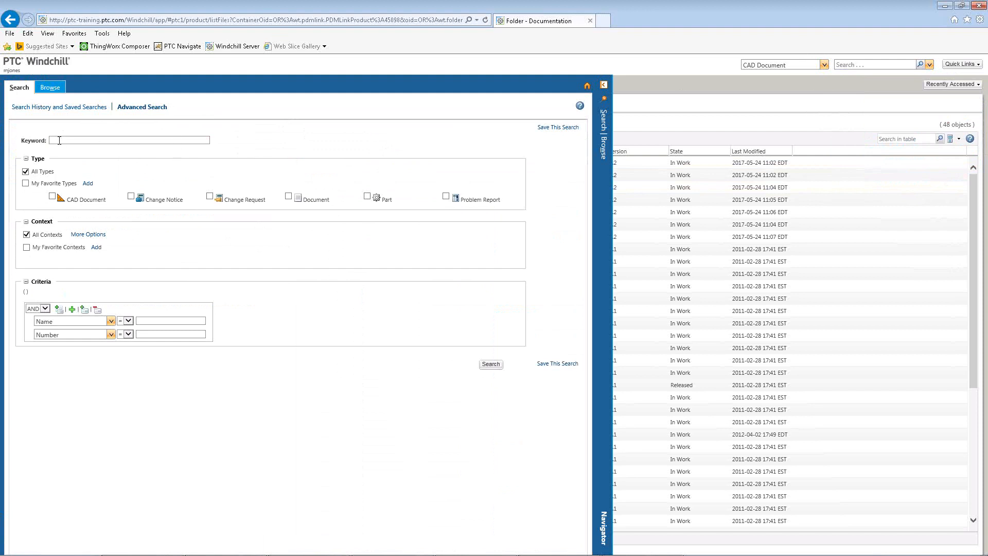
{"action": "left_click", "coordinate": [118, 140]}
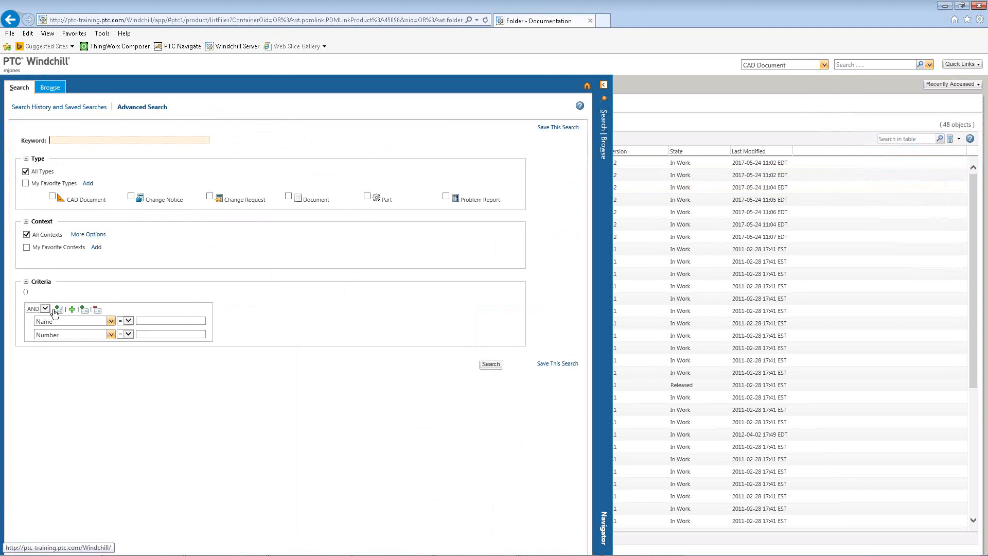
{"action": "left_click", "coordinate": [111, 322]}
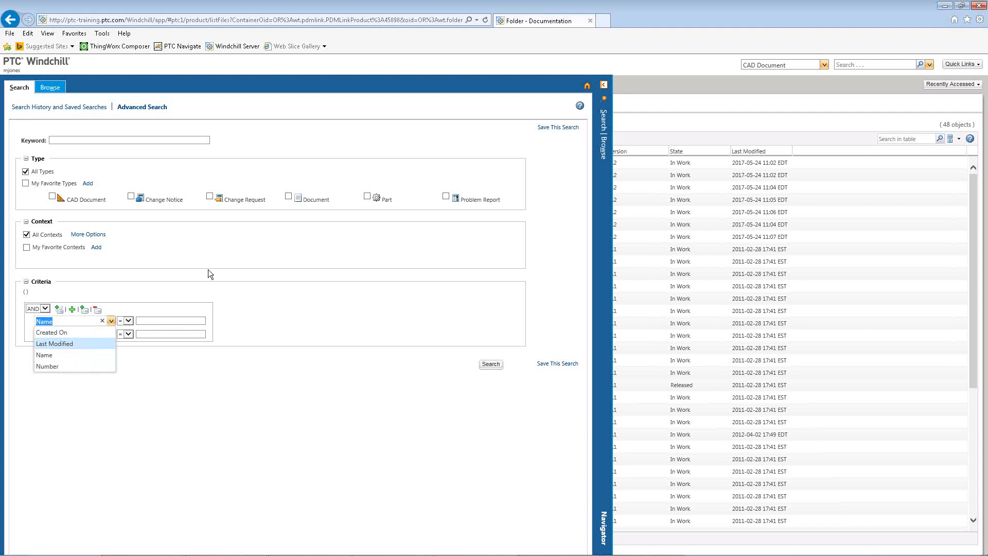
{"action": "left_click", "coordinate": [110, 178]}
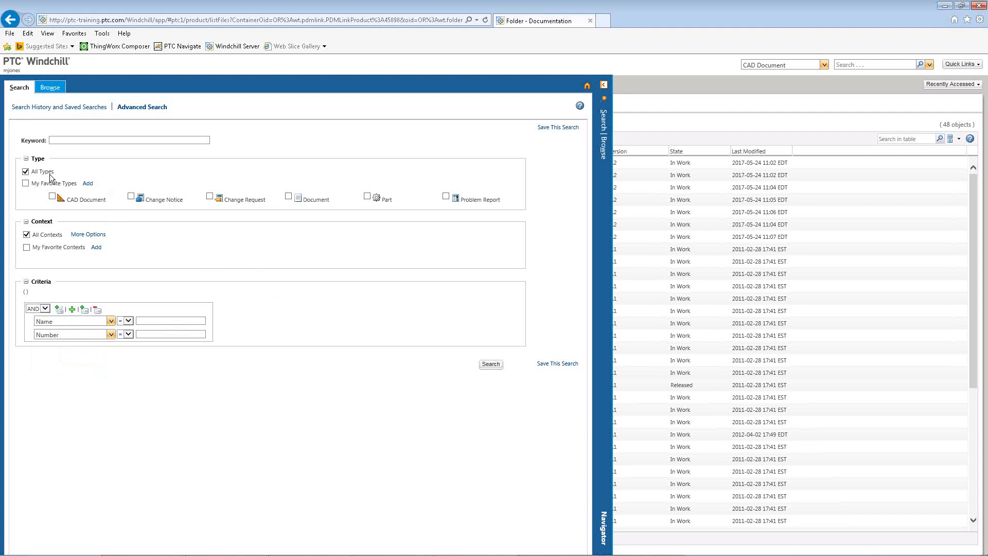
{"action": "left_click", "coordinate": [52, 197]}
Set the first search criteria attribute to Project Number.
{"action": "left_click", "coordinate": [111, 321]}
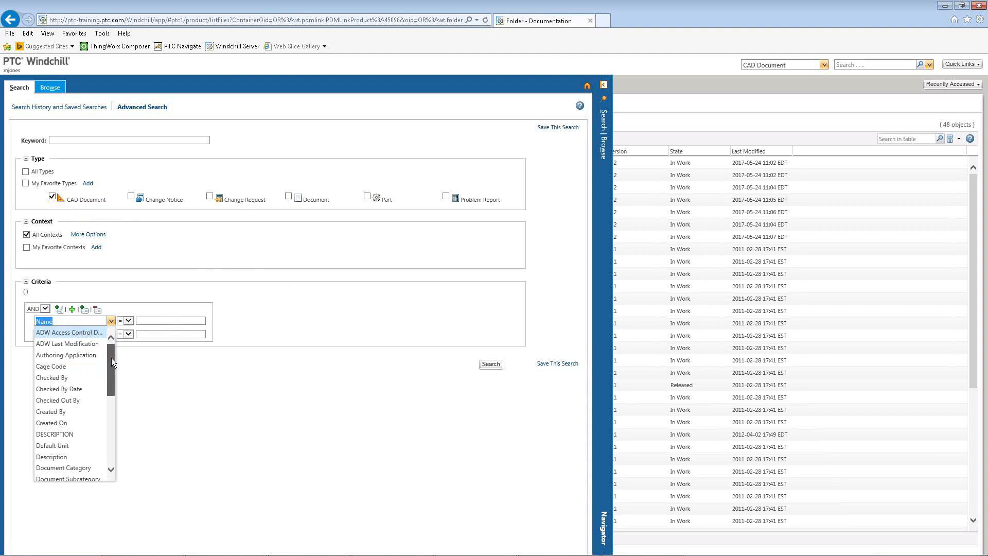
{"action": "left_click_drag", "start_coordinate": [111, 357], "coordinate": [107, 434]}
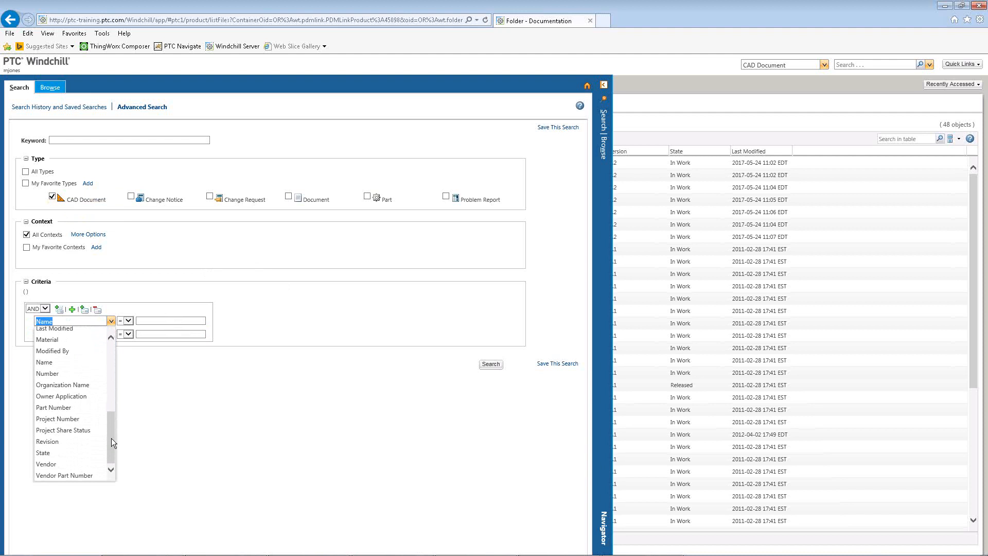
{"action": "left_click_drag", "start_coordinate": [111, 438], "coordinate": [113, 434]}
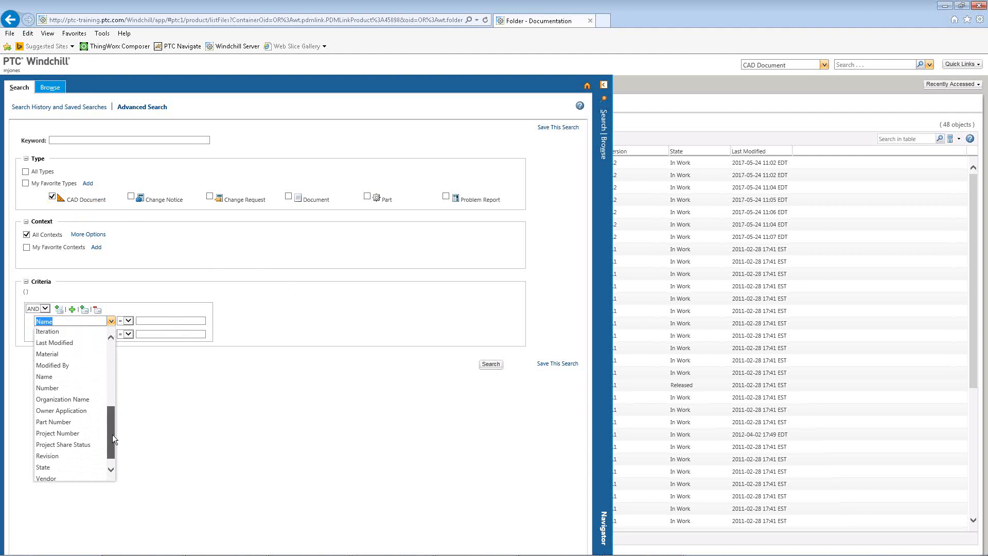
{"action": "left_click", "coordinate": [56, 429]}
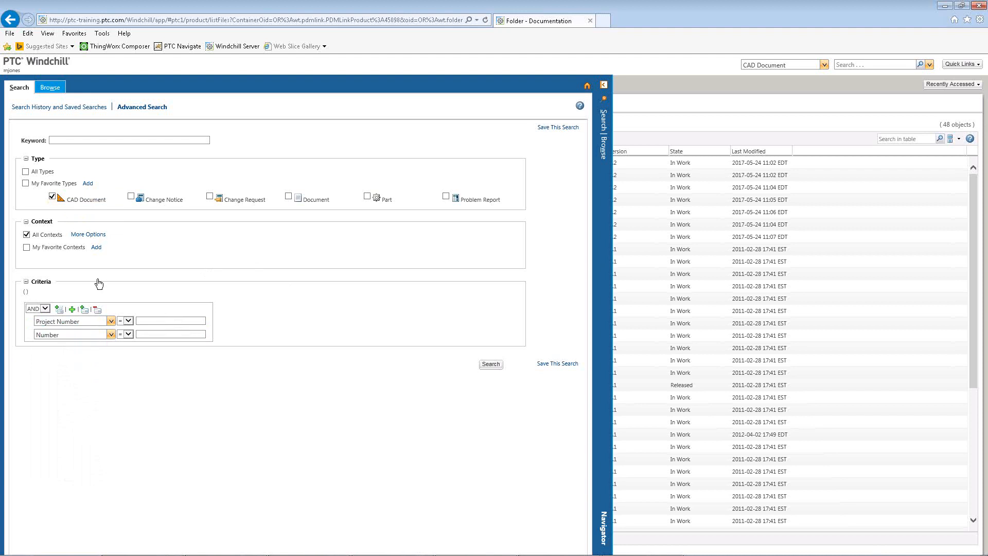
Search for the Project Number value bs4321.
{"action": "left_click", "coordinate": [192, 321]}
{"action": "type", "text": "bs"}
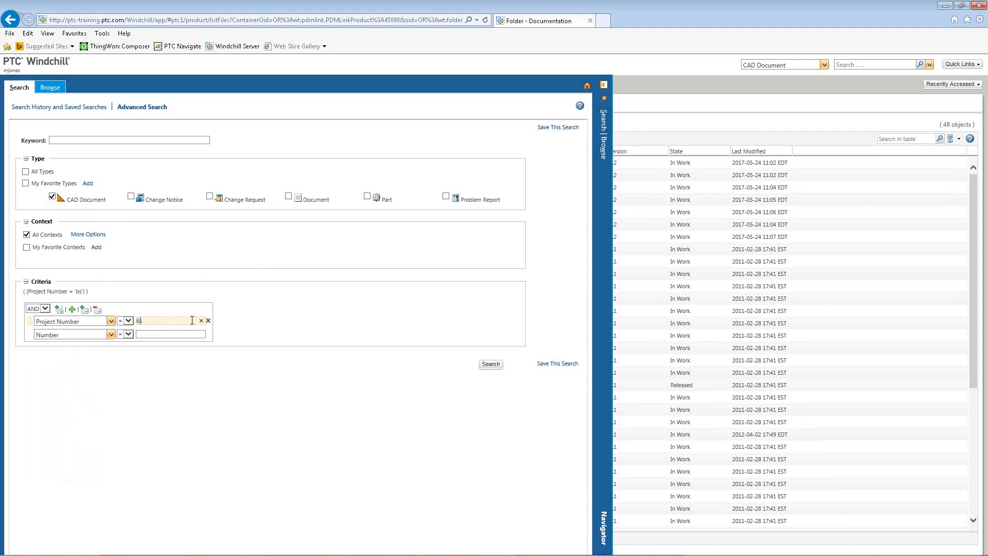
{"action": "type", "text": "4321"}
{"action": "key", "text": "Return"}
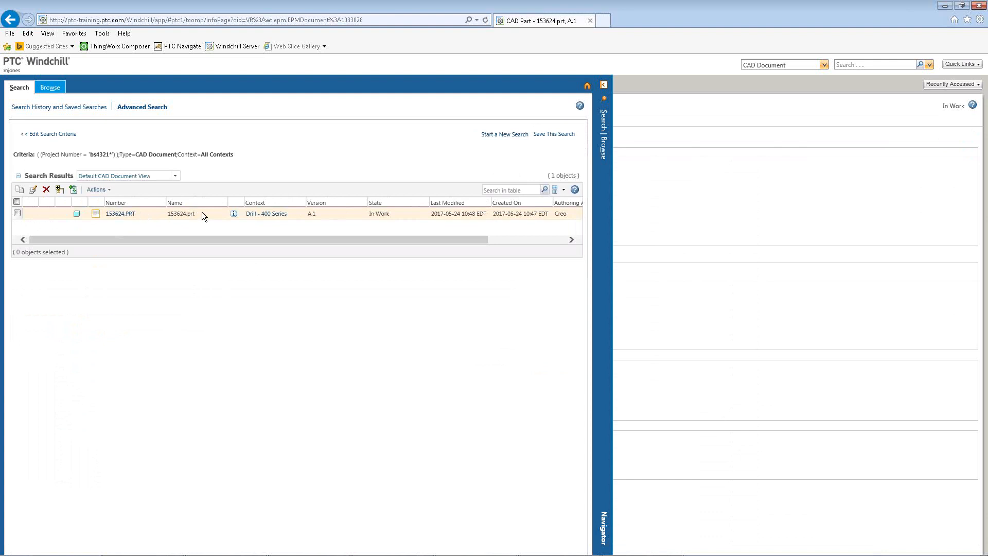
Open the found part's details page to examine its Project Number attribute and return to the search results.
{"action": "left_click", "coordinate": [234, 214]}
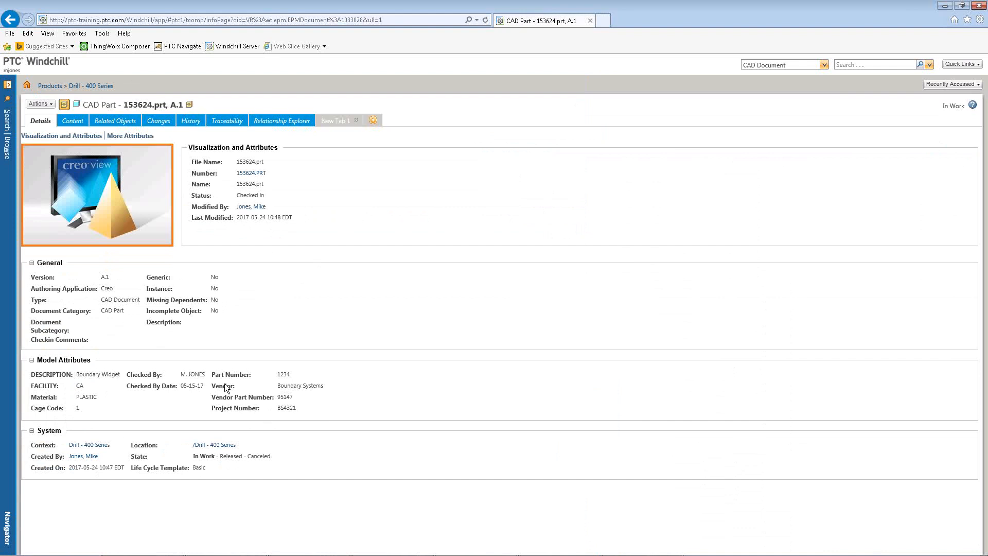
{"action": "double_click", "coordinate": [284, 408]}
{"action": "left_click", "coordinate": [303, 409]}
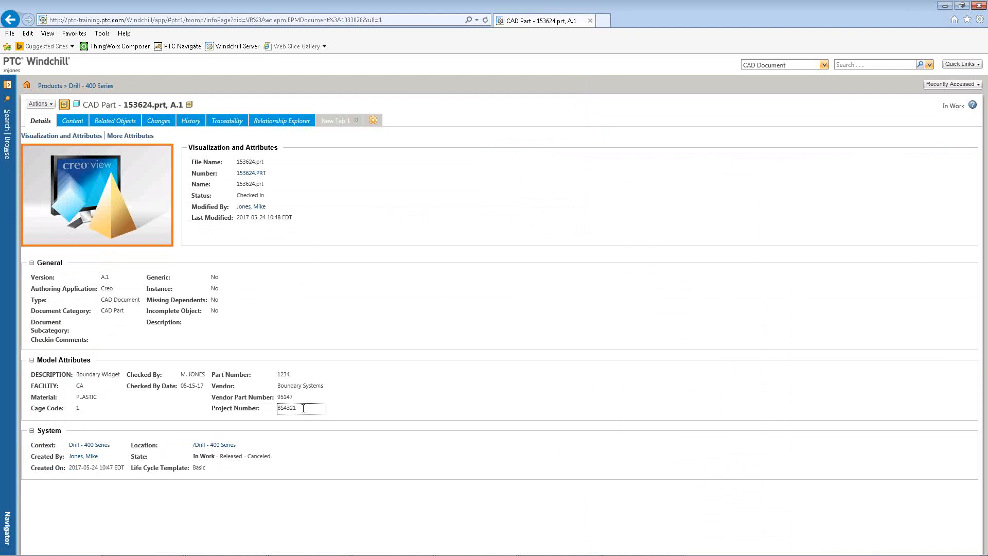
{"action": "left_click", "coordinate": [354, 406]}
{"action": "left_click", "coordinate": [8, 150]}
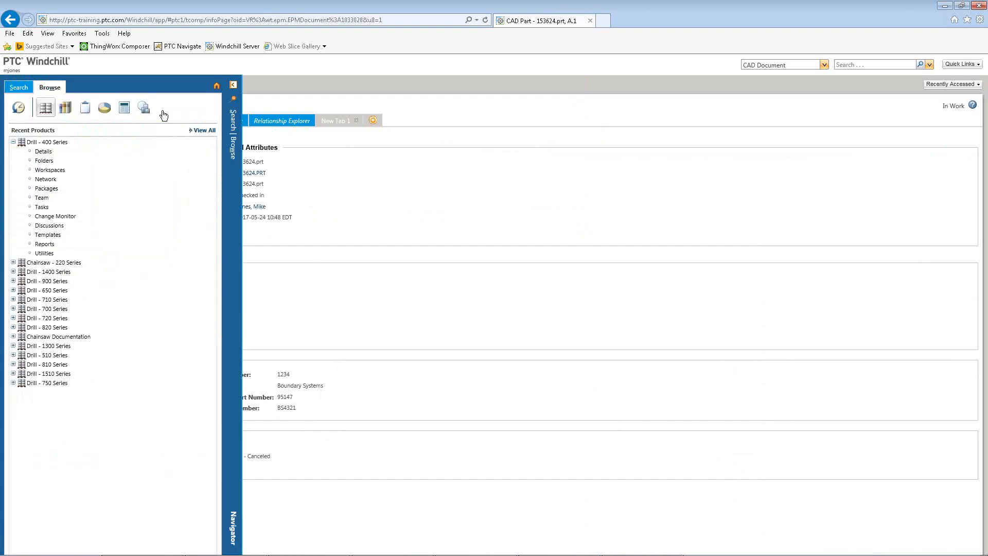
{"action": "left_click", "coordinate": [19, 88]}
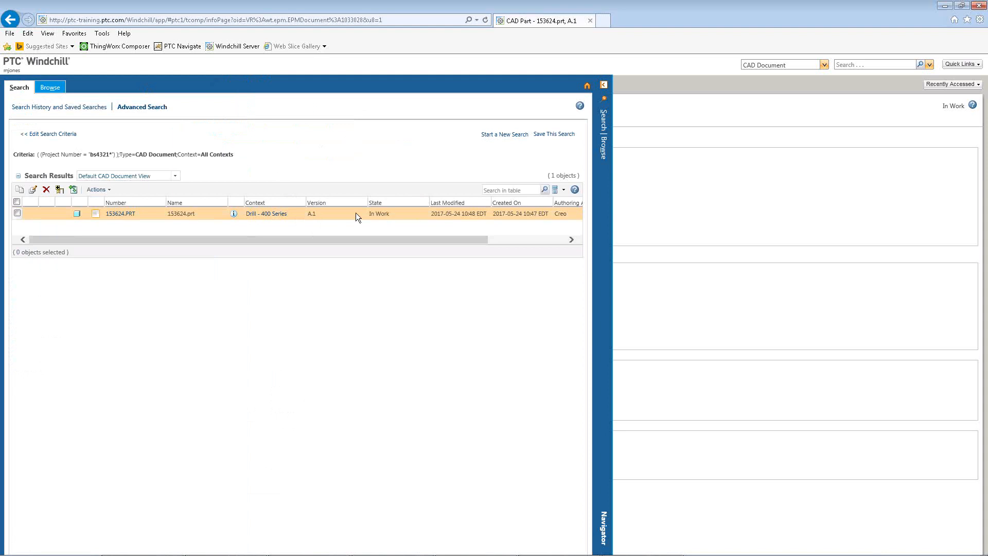
Reopen the search criteria and add Document to the selected object types.
{"action": "left_click", "coordinate": [57, 135]}
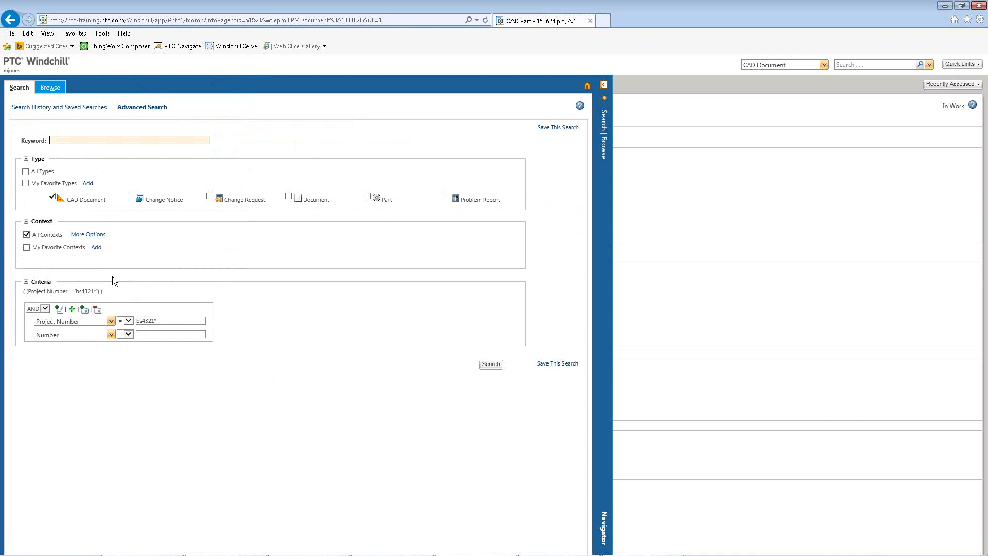
{"action": "left_click", "coordinate": [208, 321]}
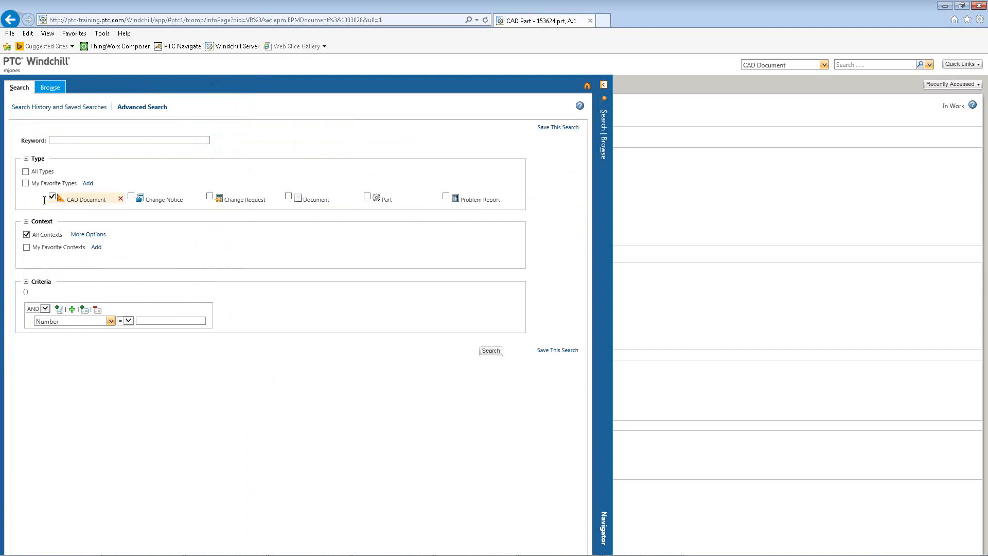
{"action": "left_click", "coordinate": [289, 197]}
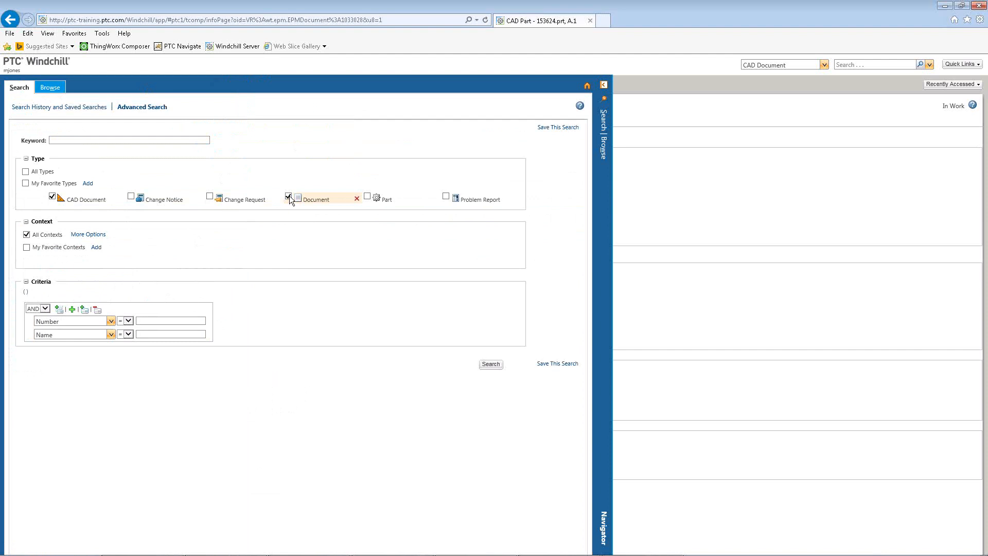
Set the first criteria attribute to Project Number.
{"action": "left_click", "coordinate": [112, 321]}
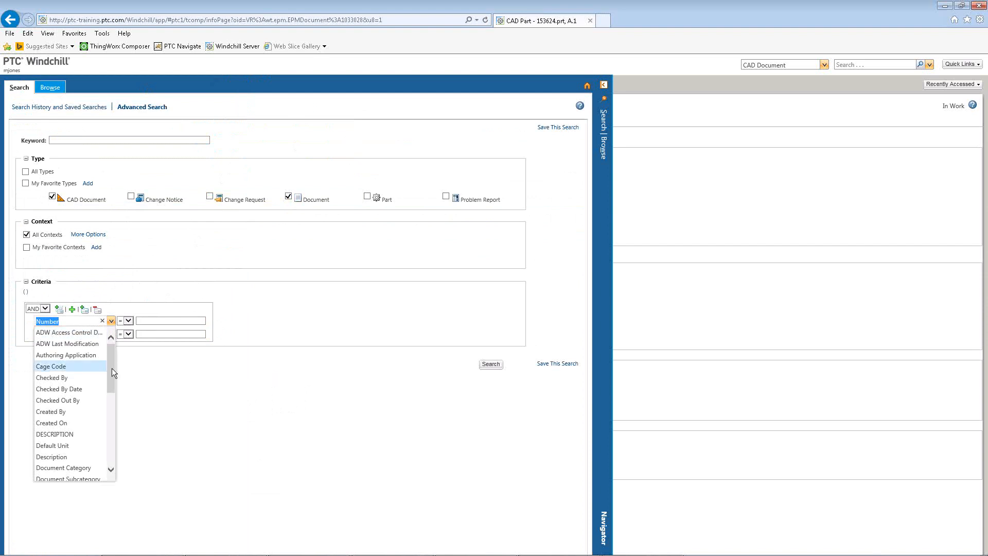
{"action": "left_click_drag", "start_coordinate": [112, 368], "coordinate": [114, 445]}
{"action": "scroll", "coordinate": [119, 430], "scroll_direction": "down", "scroll_amount": 3}
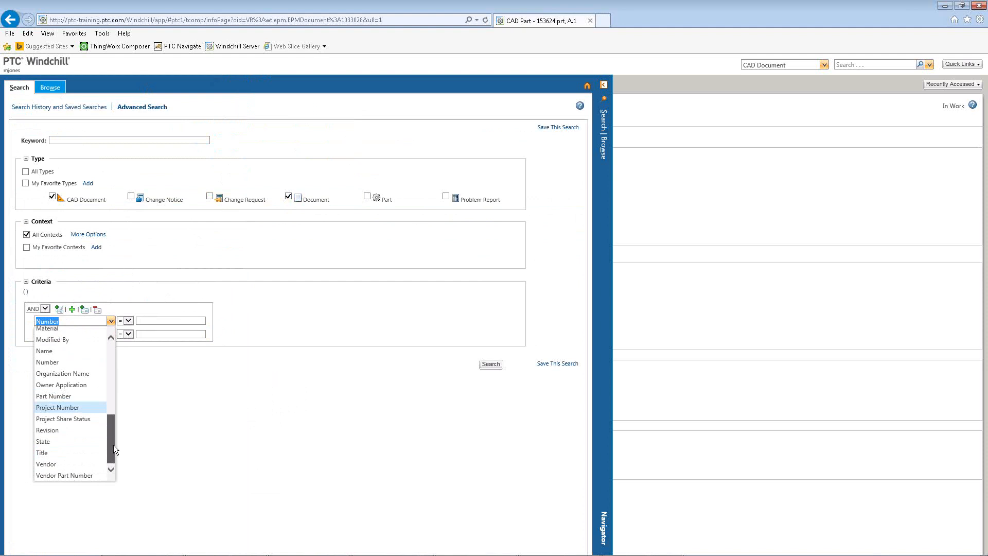
{"action": "left_click", "coordinate": [58, 407]}
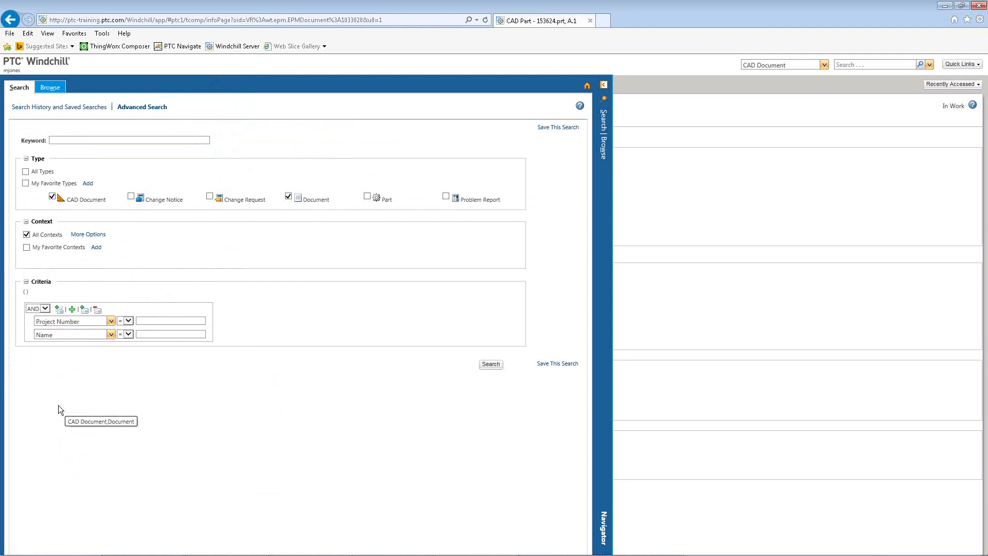
Search CAD Documents and Documents for Project Number wwsi98pp.
{"action": "left_click", "coordinate": [167, 319]}
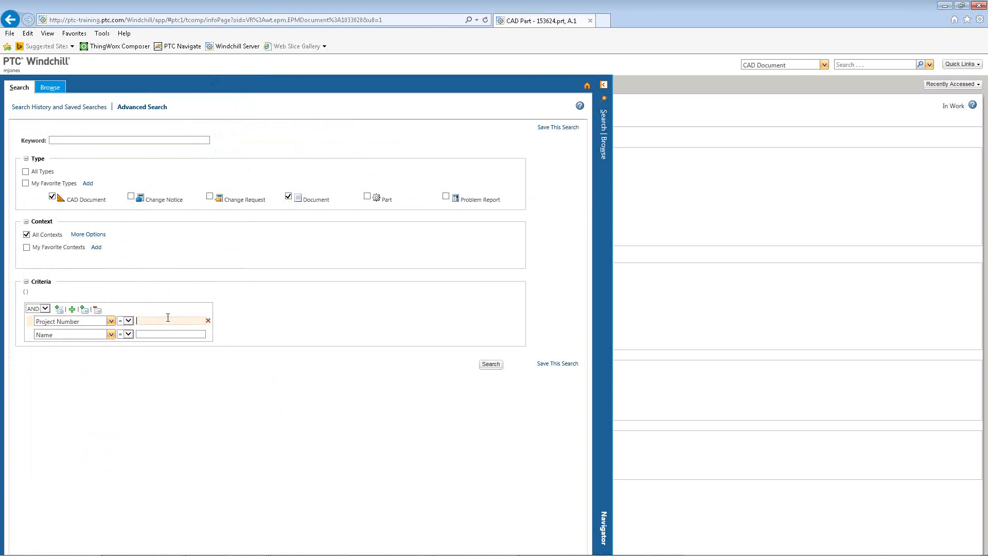
{"action": "type", "text": "wwsi98pp"}
{"action": "key", "text": "Return"}
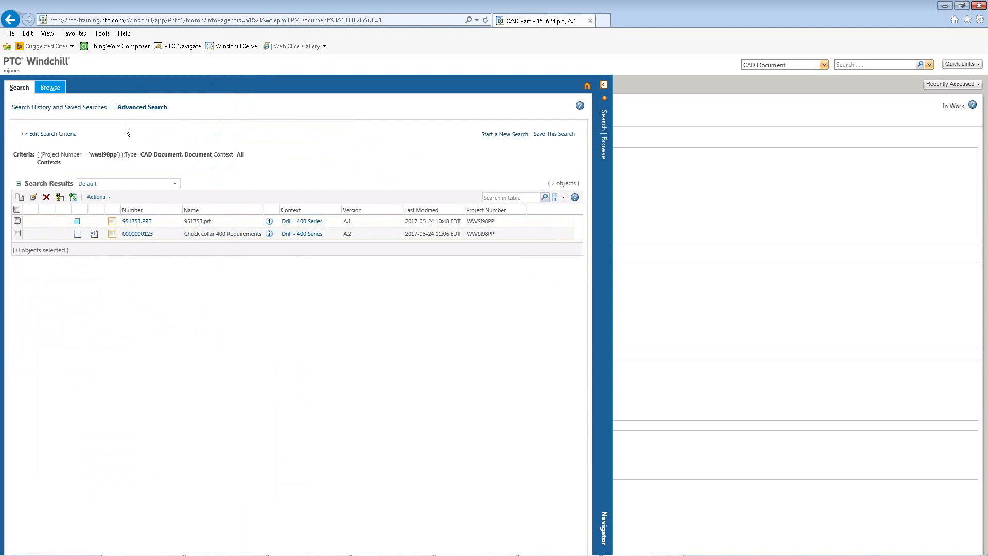
Reopen the search criteria, switch the context to My Favorite Contexts and start adding contexts.
{"action": "left_click", "coordinate": [54, 135]}
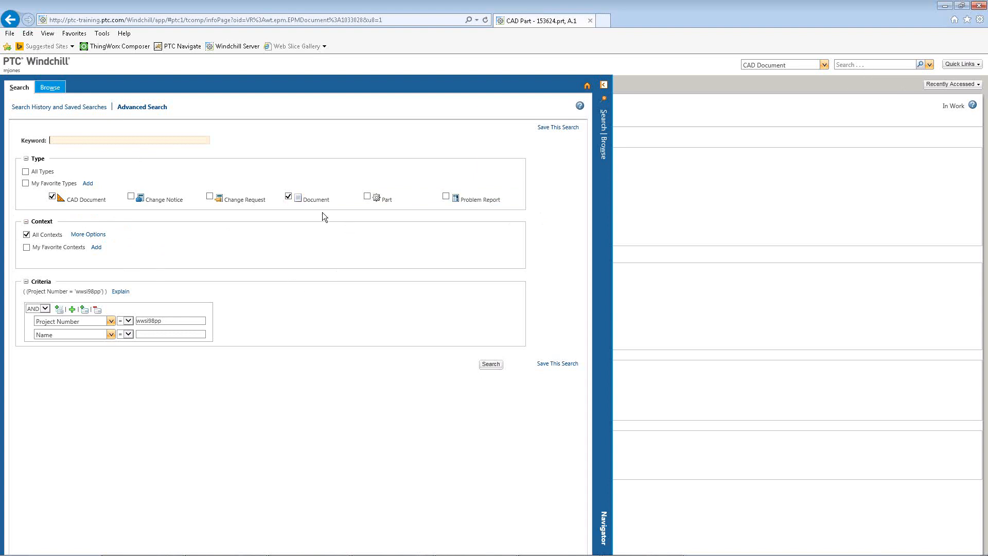
{"action": "left_click", "coordinate": [27, 248]}
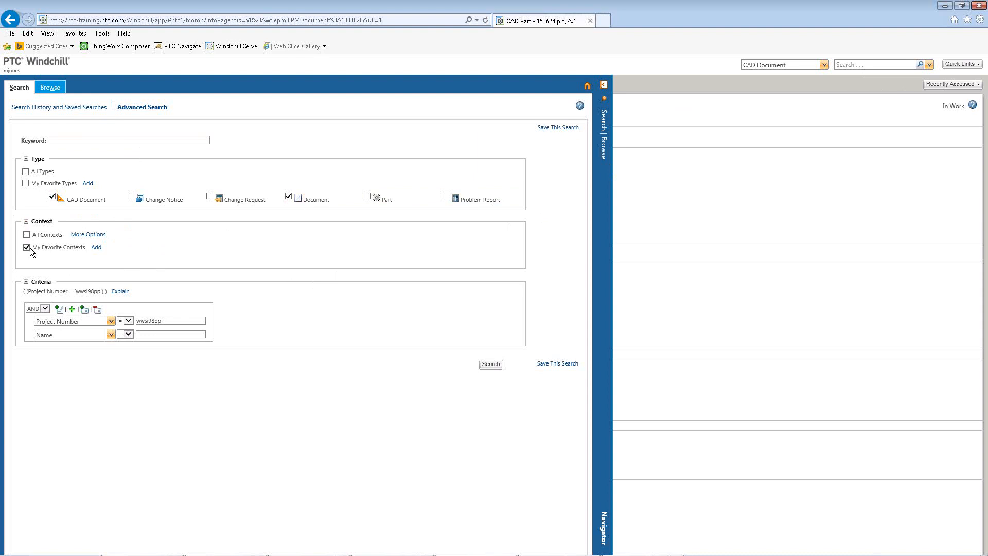
{"action": "left_click", "coordinate": [97, 248]}
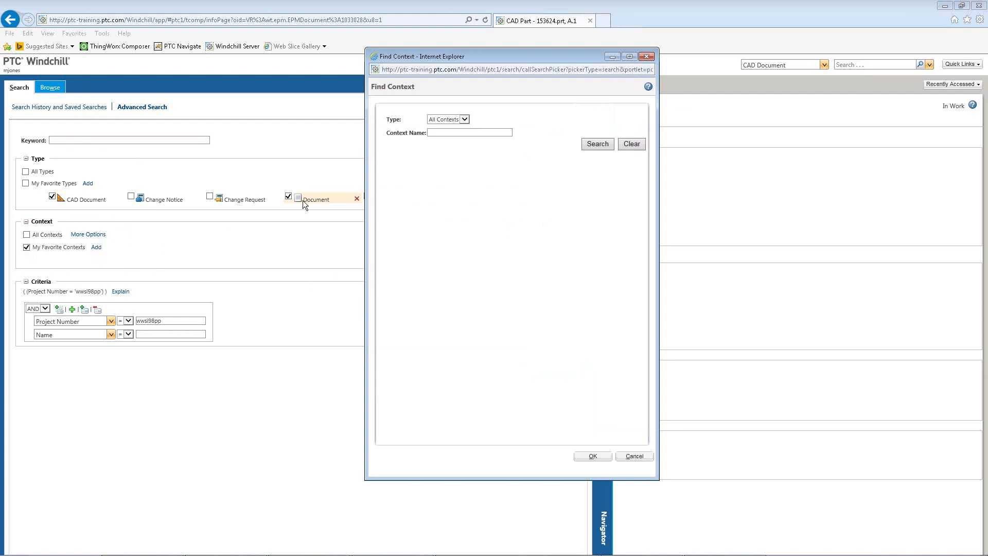
Search for available contexts of type Product.
{"action": "left_click", "coordinate": [465, 119]}
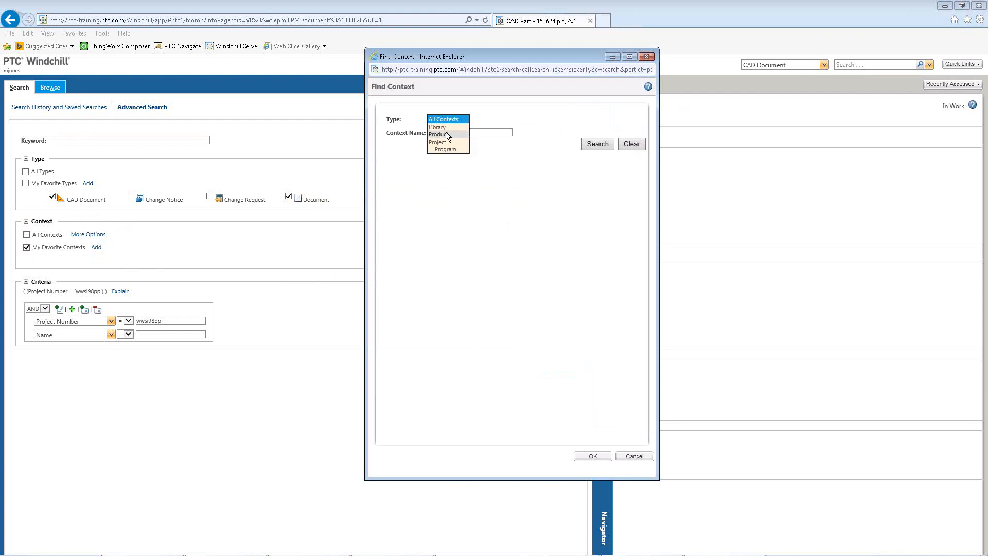
{"action": "left_click", "coordinate": [445, 134]}
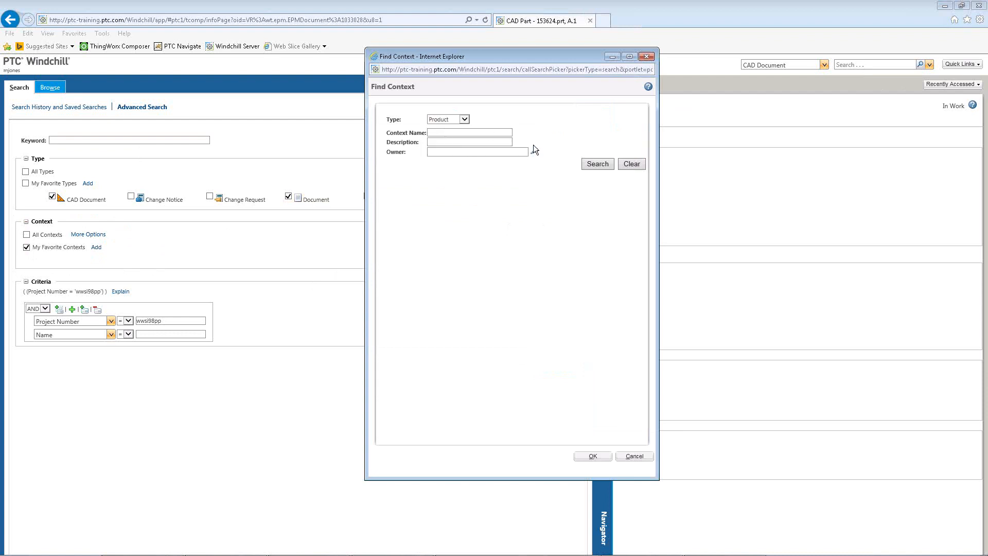
{"action": "left_click", "coordinate": [596, 164]}
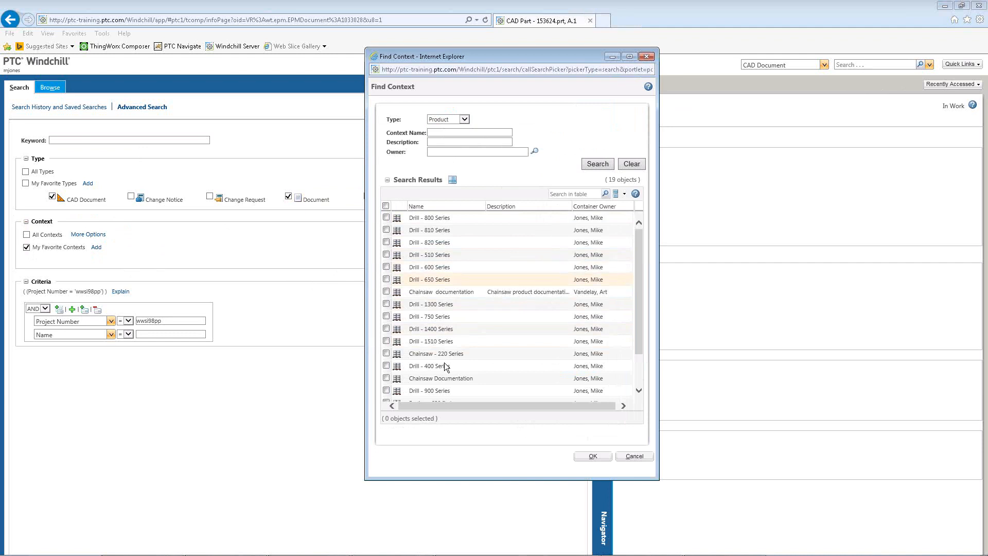
Add Drill - 400 Series, Drill - 900 Series and Drill - 720 Series as favorite contexts.
{"action": "left_click", "coordinate": [386, 365]}
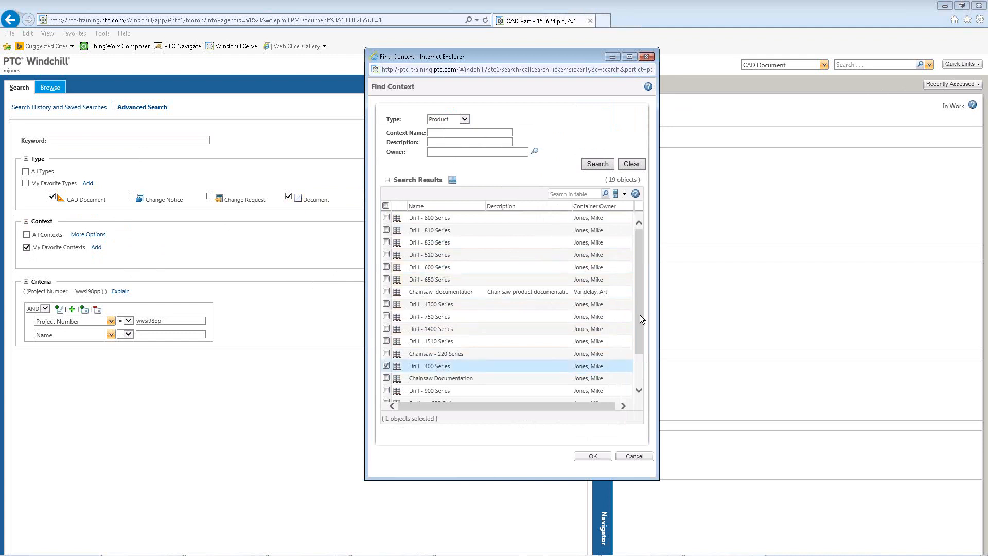
{"action": "left_click_drag", "start_coordinate": [640, 314], "coordinate": [639, 347]}
{"action": "left_click", "coordinate": [386, 346]}
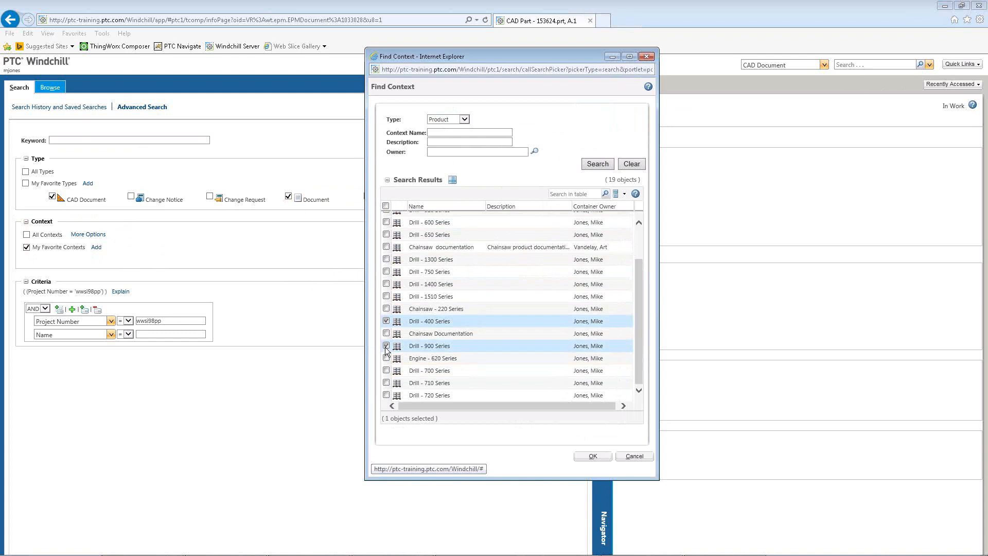
{"action": "left_click", "coordinate": [387, 395]}
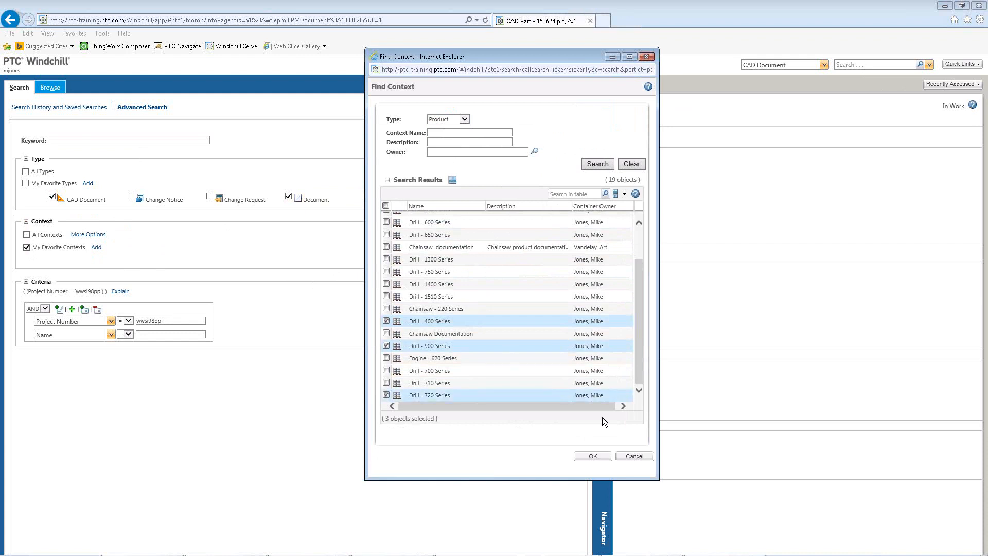
{"action": "left_click", "coordinate": [593, 457]}
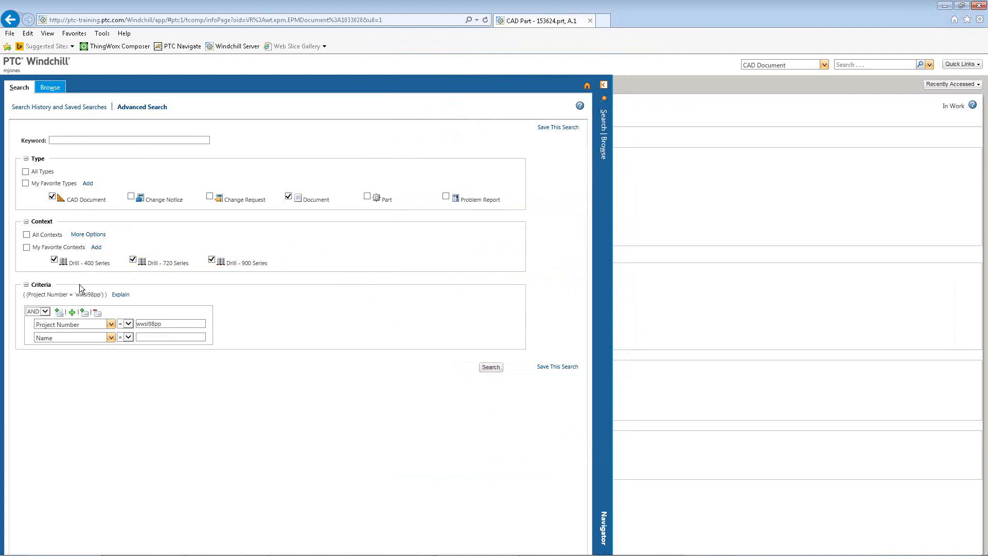
Save the search under the name Project Number Search and open its advanced options.
{"action": "left_click", "coordinate": [487, 367]}
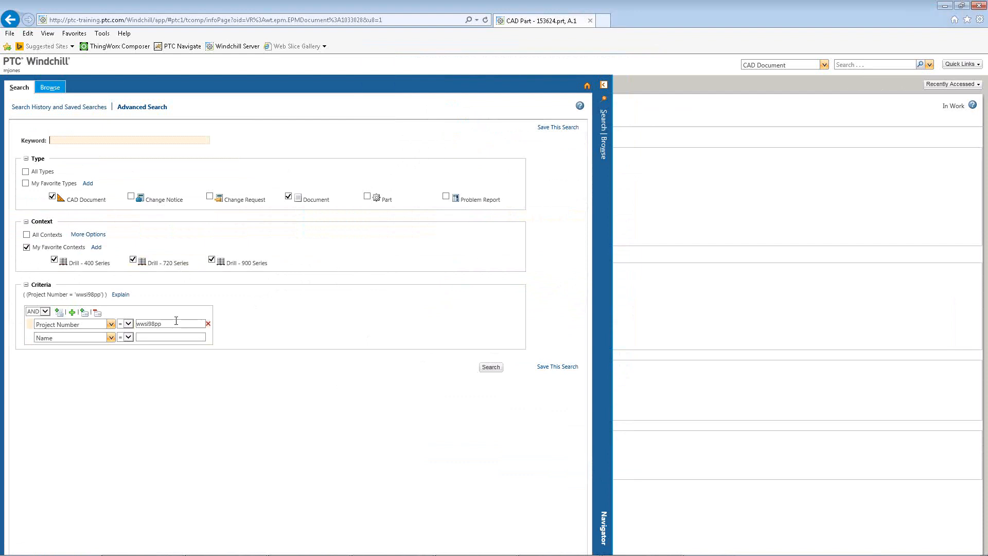
{"action": "left_click", "coordinate": [558, 129]}
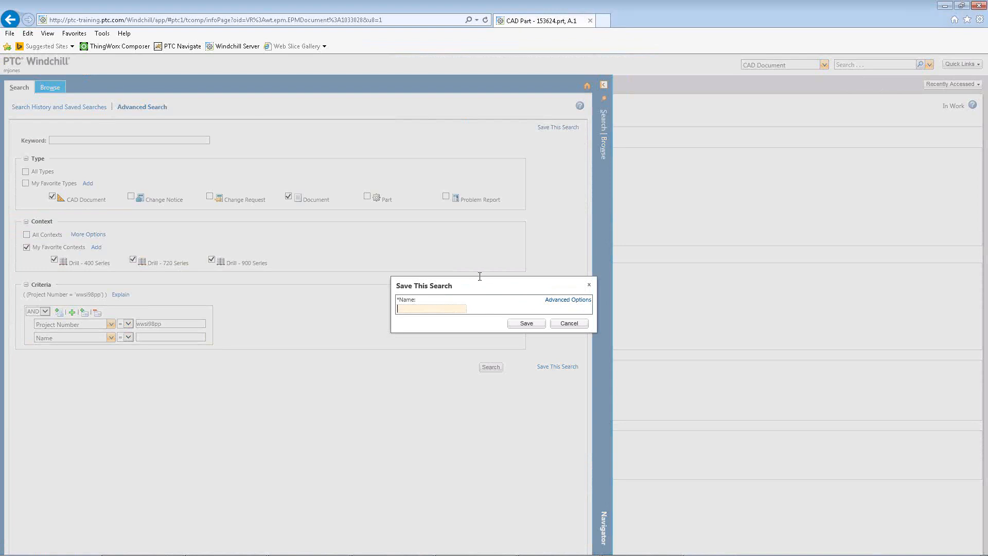
{"action": "type", "text": "Project Number Search"}
{"action": "left_click", "coordinate": [558, 302]}
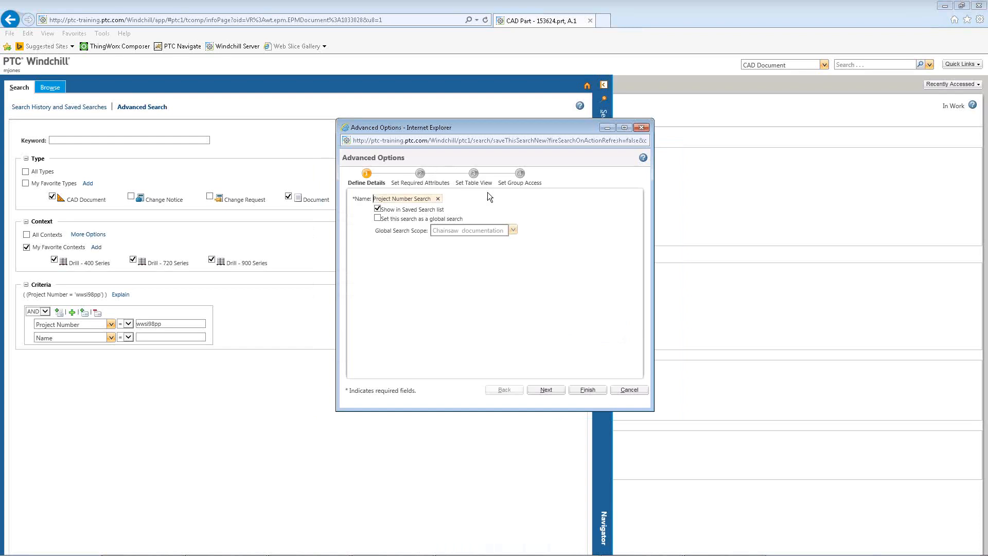
Make it a global search with scope Drill - 400 Series and finish saving.
{"action": "left_click", "coordinate": [377, 219]}
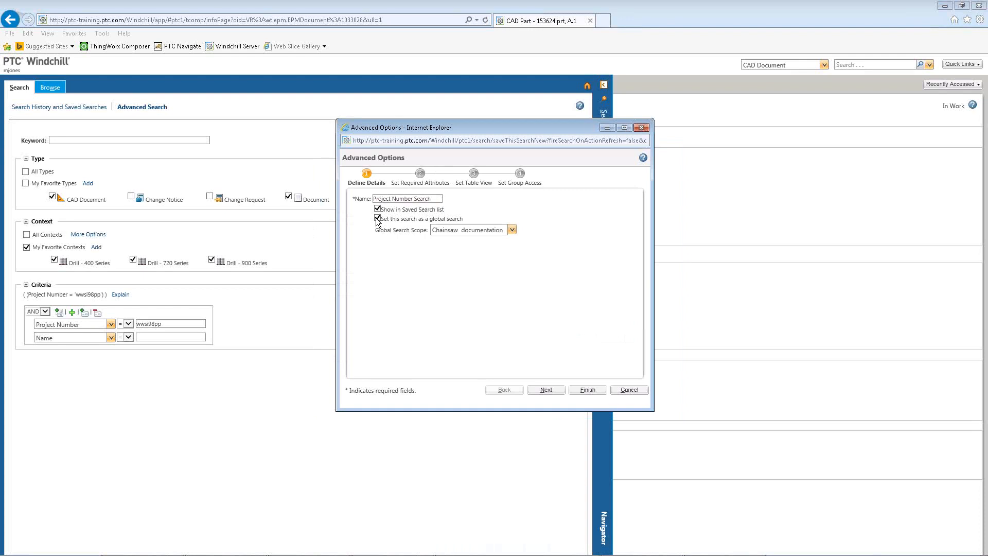
{"action": "left_click", "coordinate": [512, 230]}
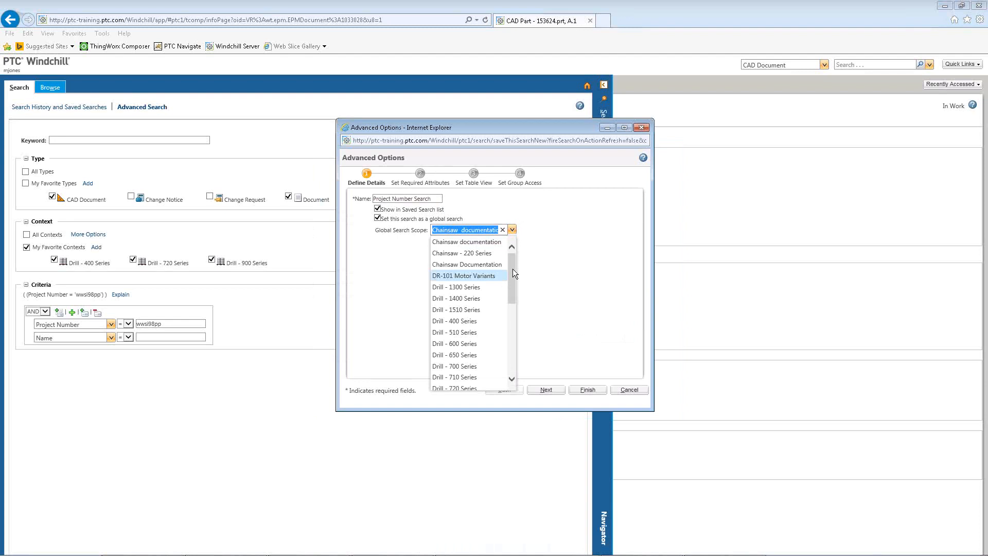
{"action": "left_click_drag", "start_coordinate": [513, 269], "coordinate": [510, 290]}
{"action": "left_click", "coordinate": [465, 263]}
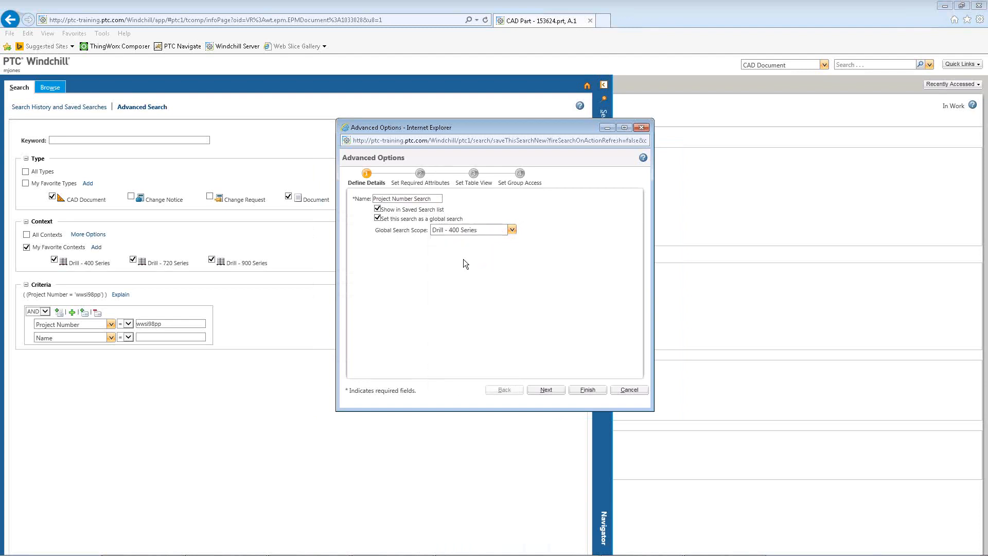
{"action": "left_click", "coordinate": [512, 230]}
{"action": "mouse_move", "coordinate": [512, 268]}
{"action": "left_mouse_down"}
{"action": "mouse_move", "coordinate": [511, 341]}
{"action": "mouse_move", "coordinate": [508, 249]}
{"action": "left_mouse_up"}
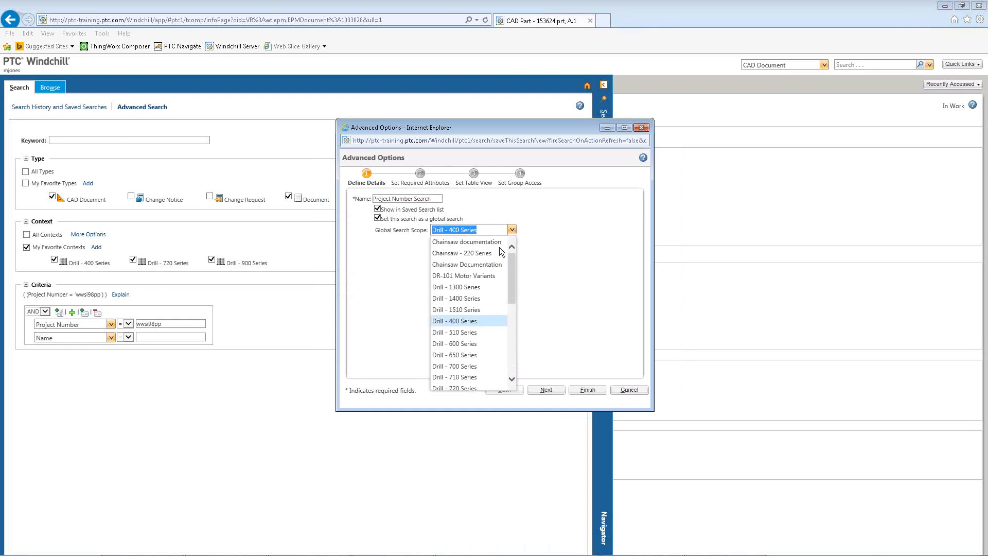
{"action": "left_click", "coordinate": [464, 321]}
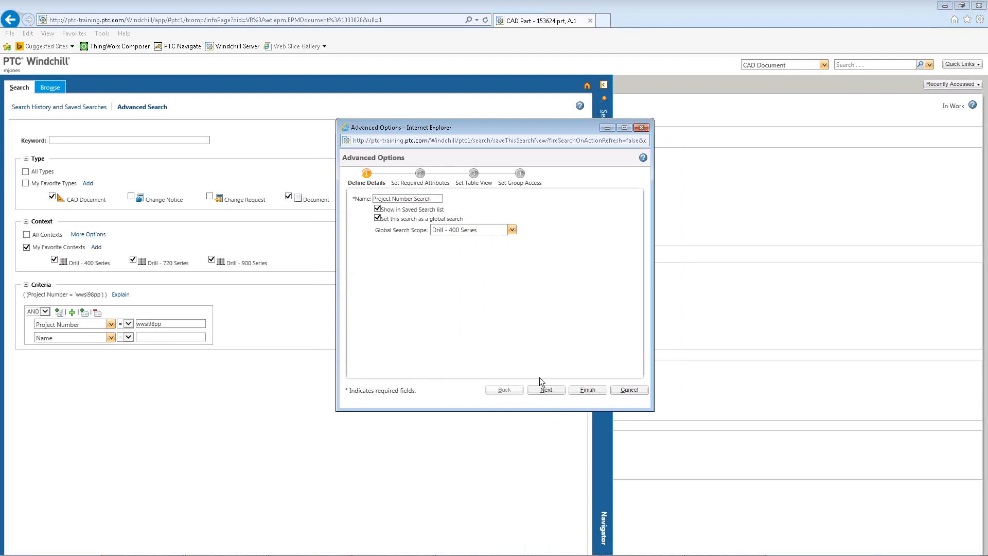
{"action": "left_click", "coordinate": [587, 390]}
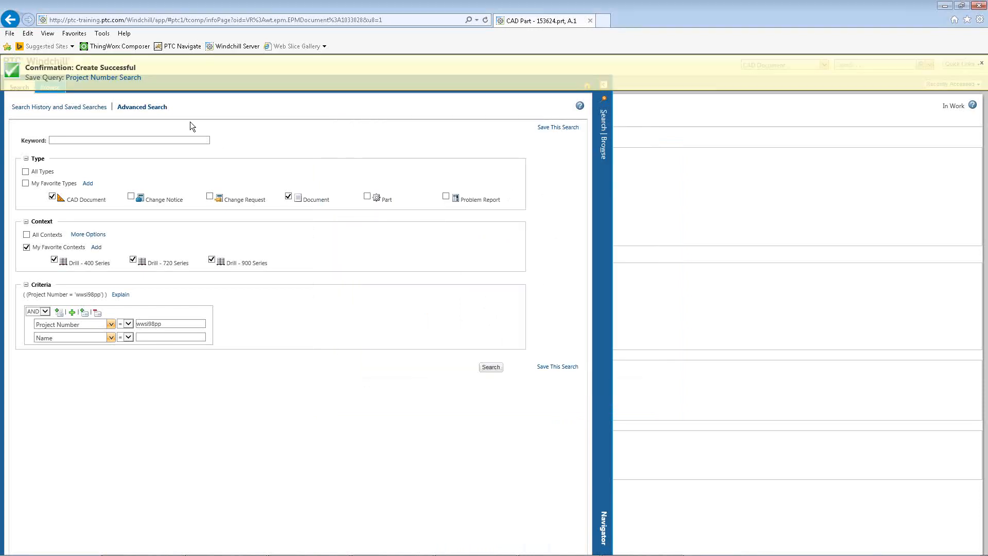
Run the saved Project Number Search from the saved searches list and return to the search history.
{"action": "left_click", "coordinate": [40, 107]}
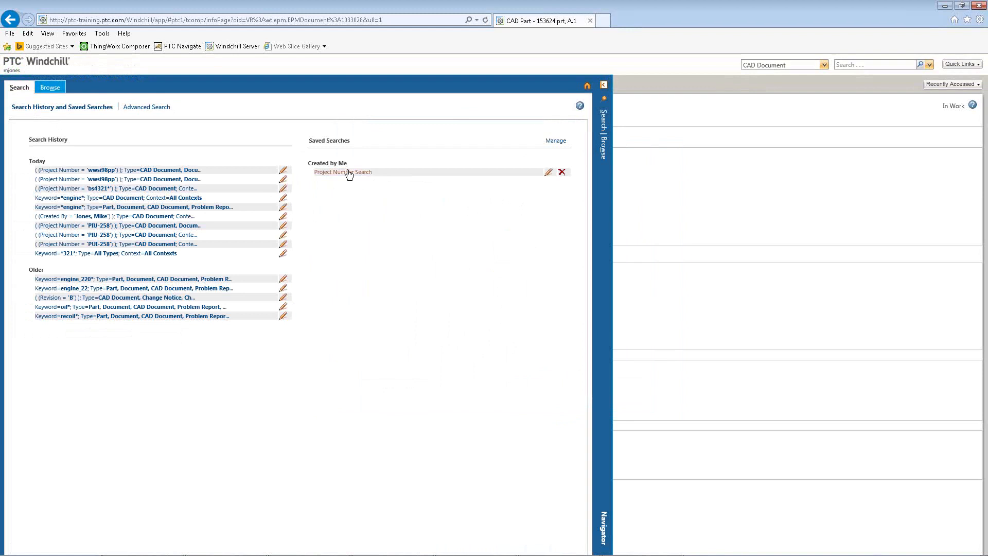
{"action": "left_click", "coordinate": [347, 173]}
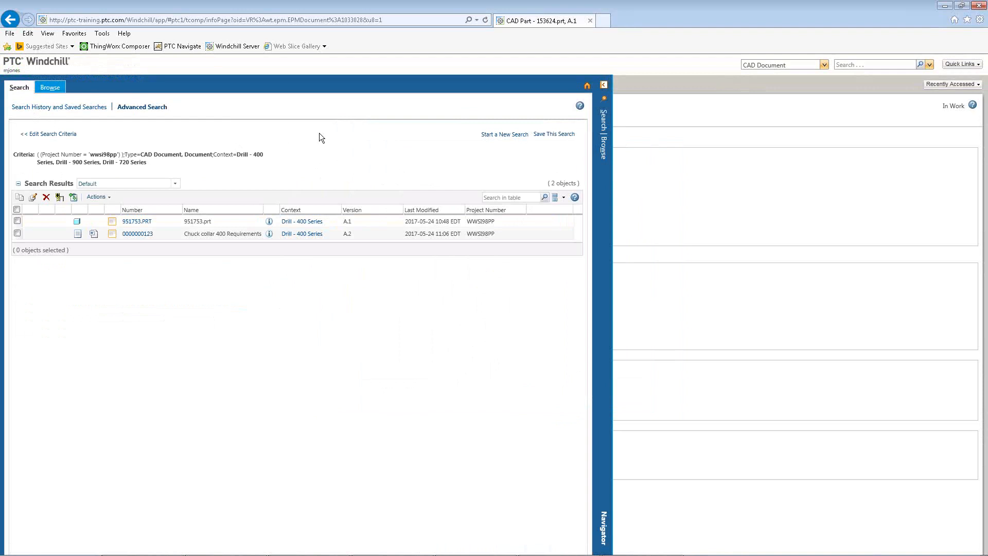
{"action": "left_click", "coordinate": [80, 107]}
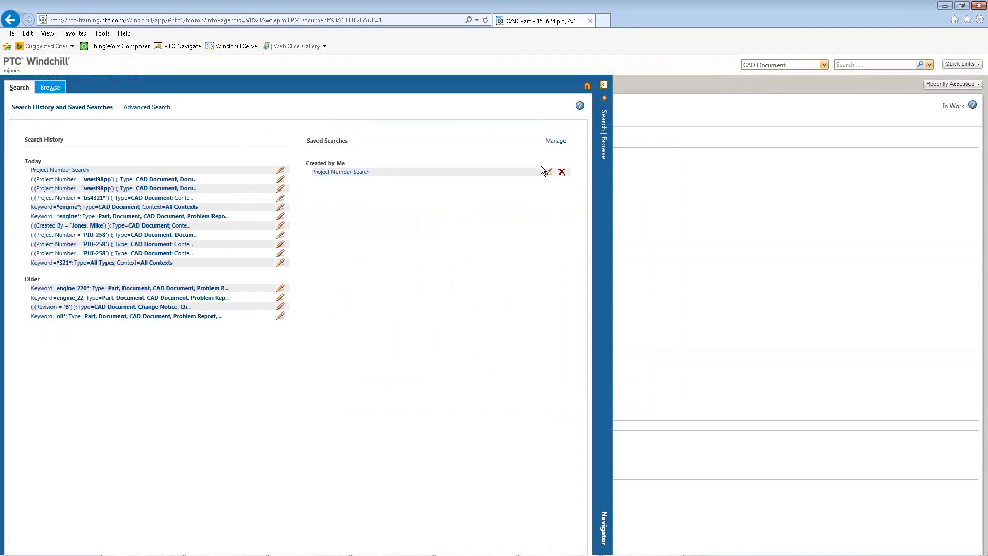
Edit the saved Project Number Search, change the project number to cmc654 and run it.
{"action": "left_click", "coordinate": [548, 172]}
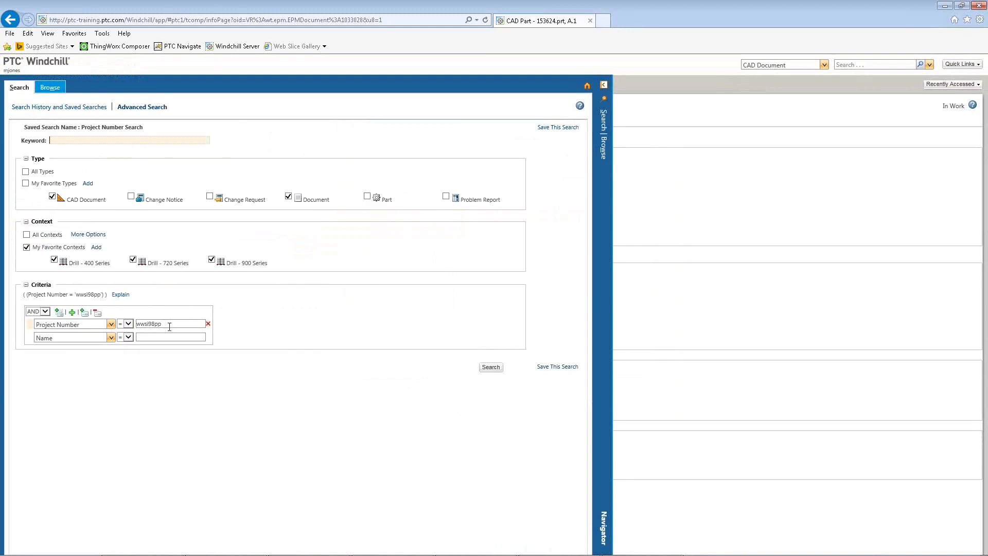
{"action": "double_click", "coordinate": [145, 323]}
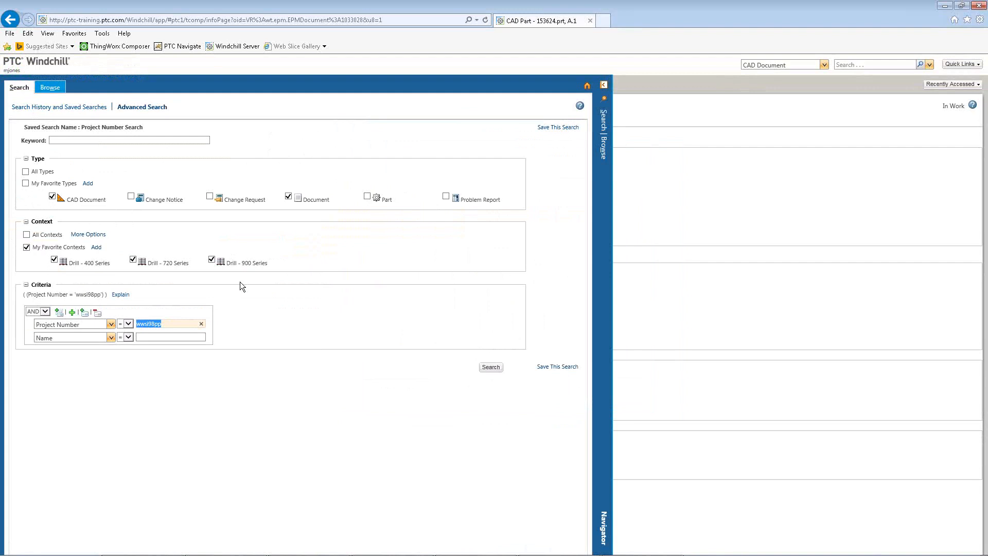
{"action": "type", "text": "cmc654"}
{"action": "left_click", "coordinate": [490, 366]}
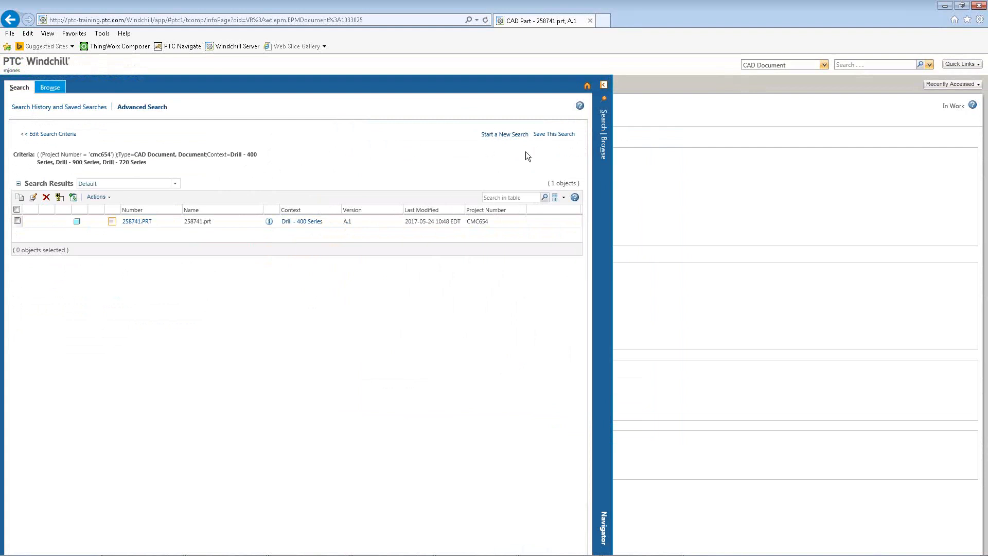
Start a new search and set the first criterion to Created By, picking the current user by user name.
{"action": "left_click", "coordinate": [498, 134]}
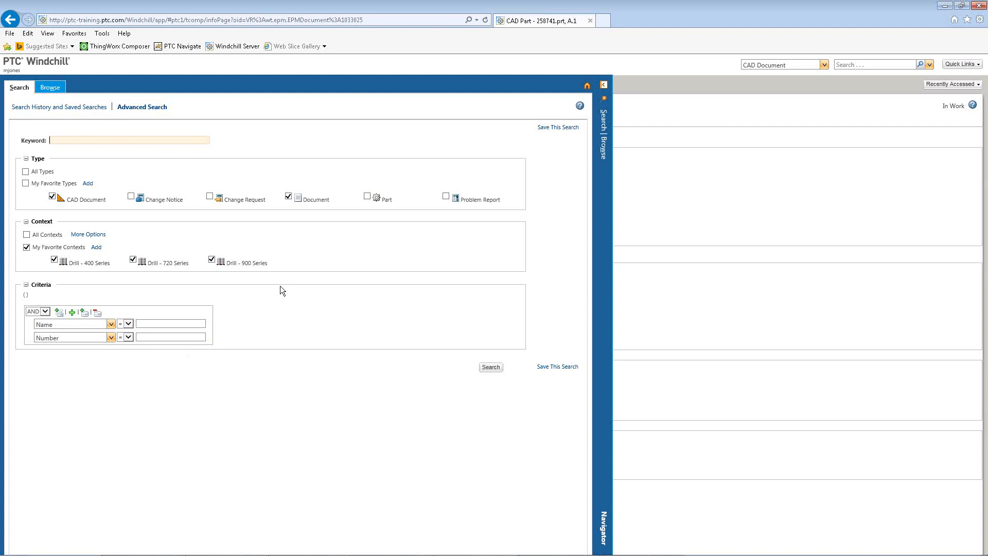
{"action": "left_click", "coordinate": [112, 324]}
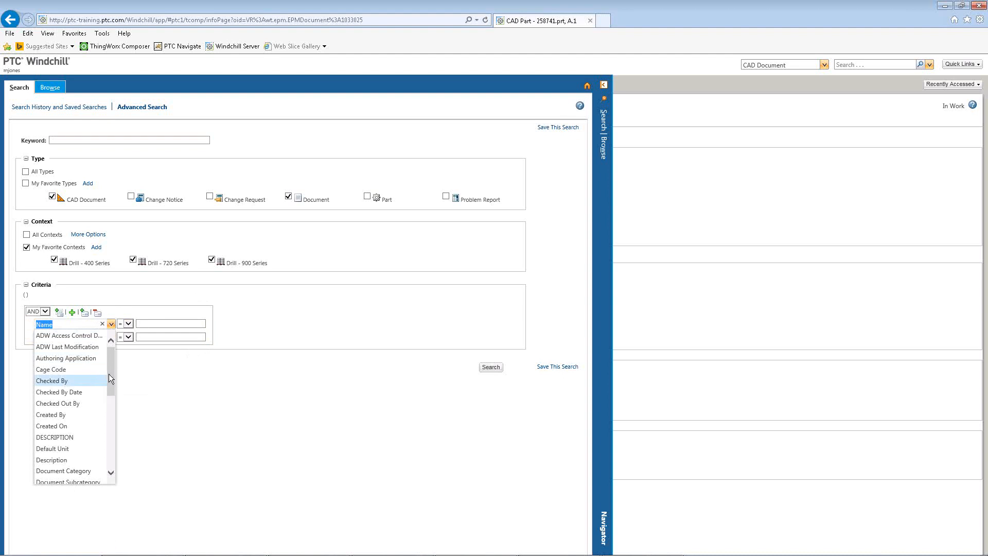
{"action": "left_click", "coordinate": [67, 415]}
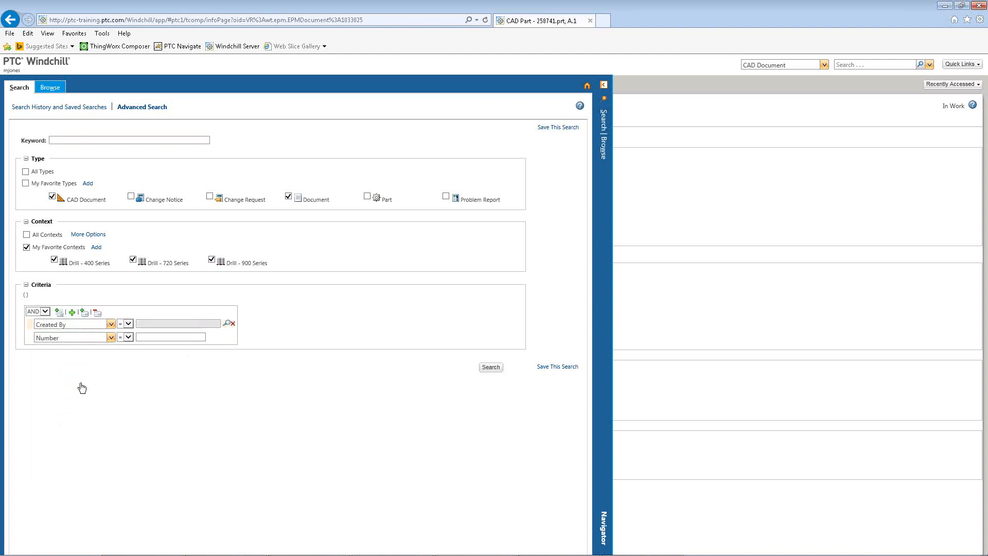
{"action": "left_click", "coordinate": [226, 323]}
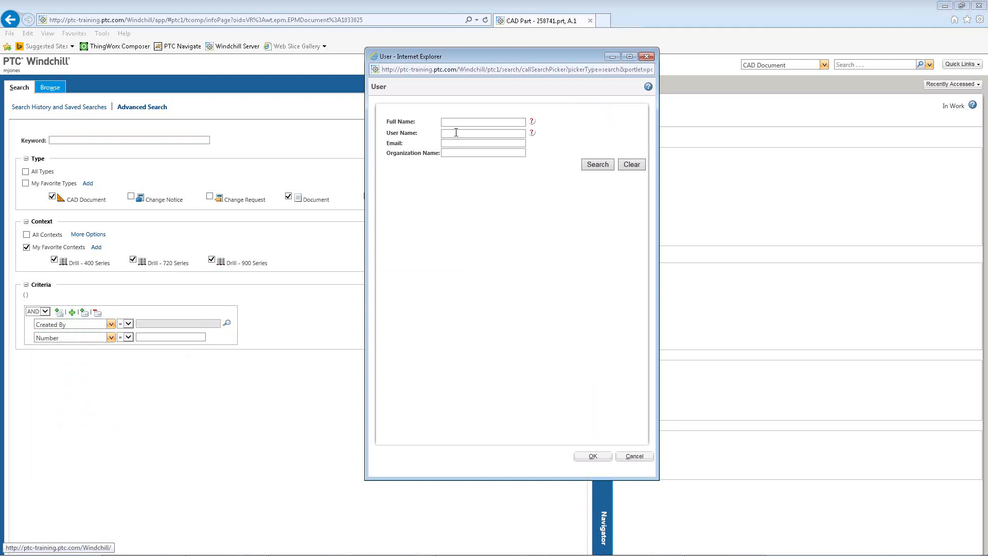
{"action": "left_click", "coordinate": [456, 133]}
{"action": "type", "text": "mjones"}
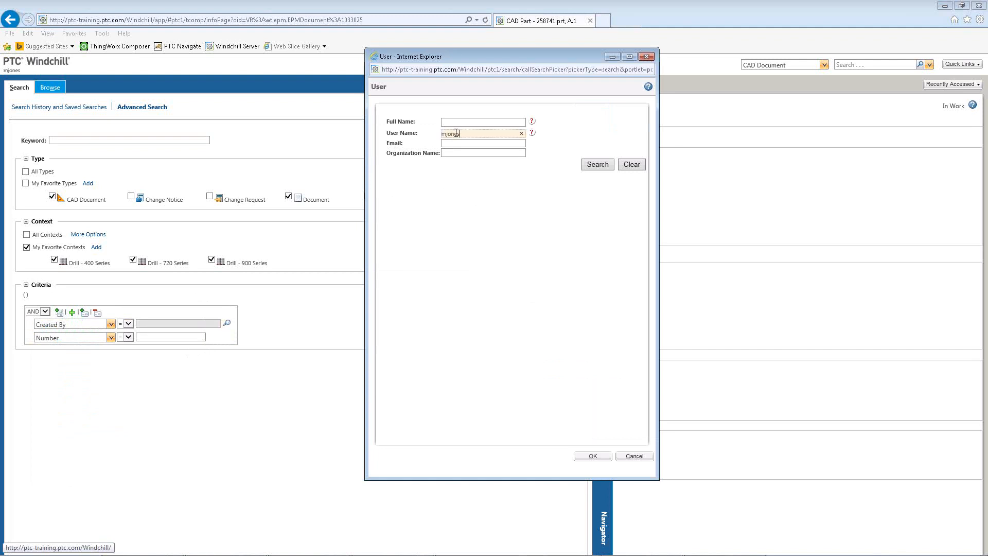
{"action": "key", "text": "Return"}
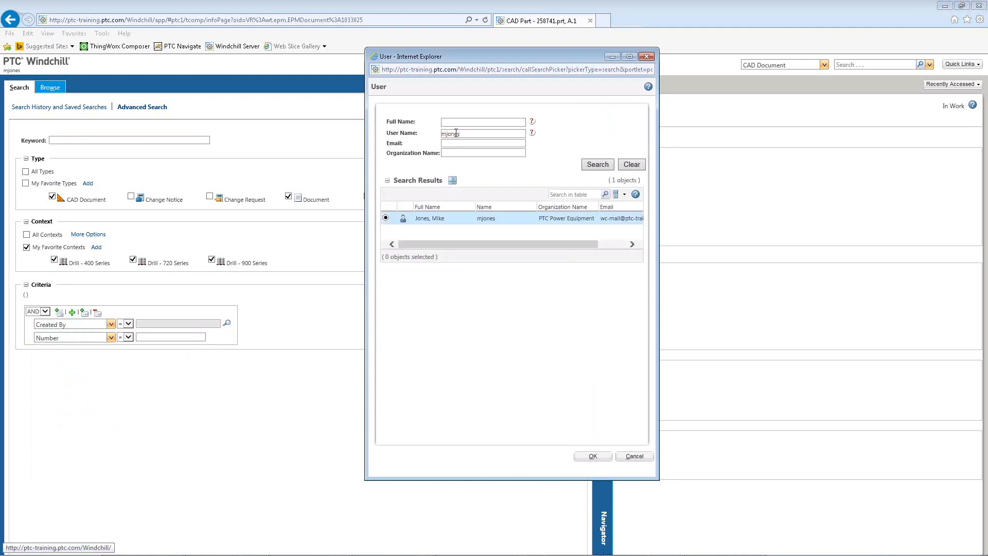
{"action": "left_click", "coordinate": [593, 457]}
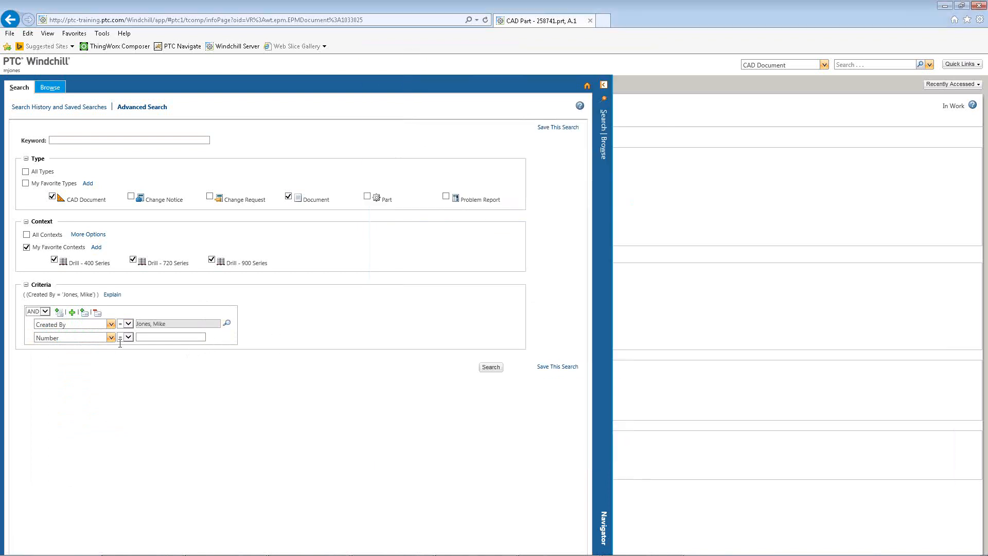
Set the second criterion to FACILITY equal to CA.
{"action": "left_click", "coordinate": [111, 337]}
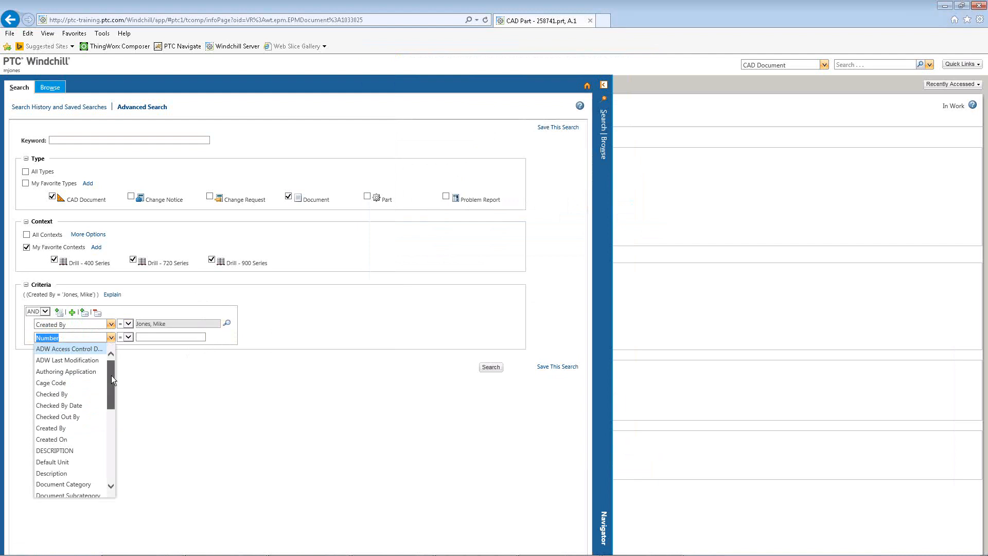
{"action": "left_click_drag", "start_coordinate": [111, 375], "coordinate": [110, 415]}
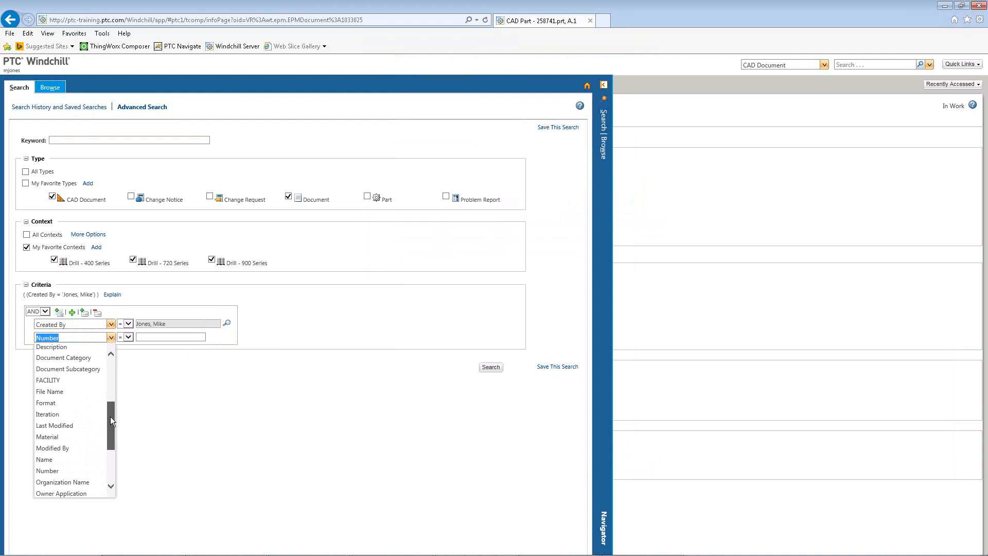
{"action": "left_click", "coordinate": [66, 379]}
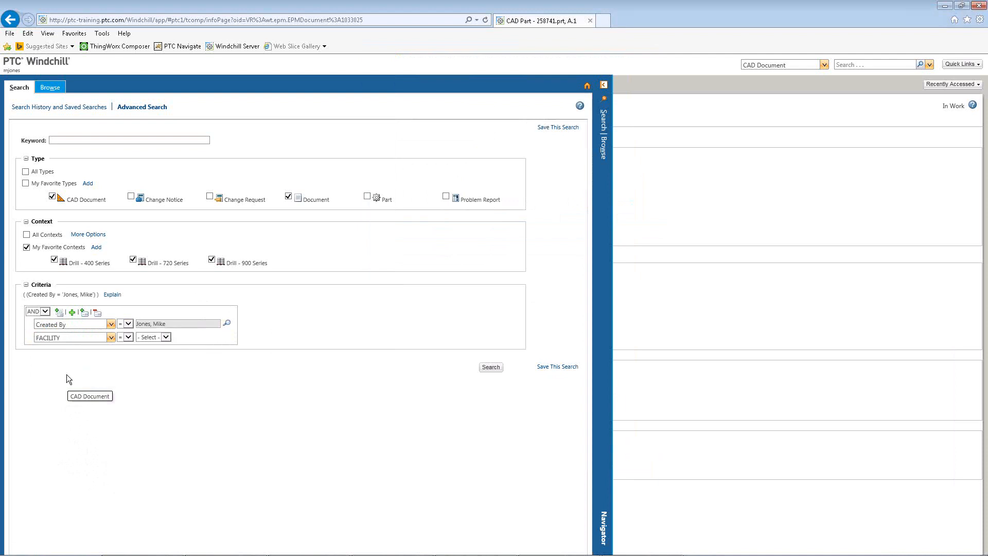
{"action": "left_click", "coordinate": [166, 337]}
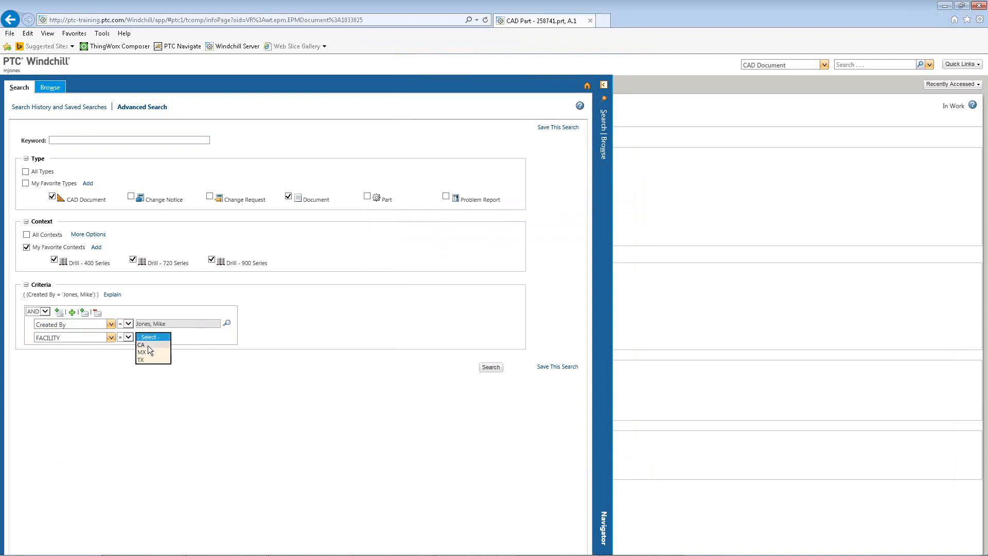
{"action": "left_click", "coordinate": [147, 345]}
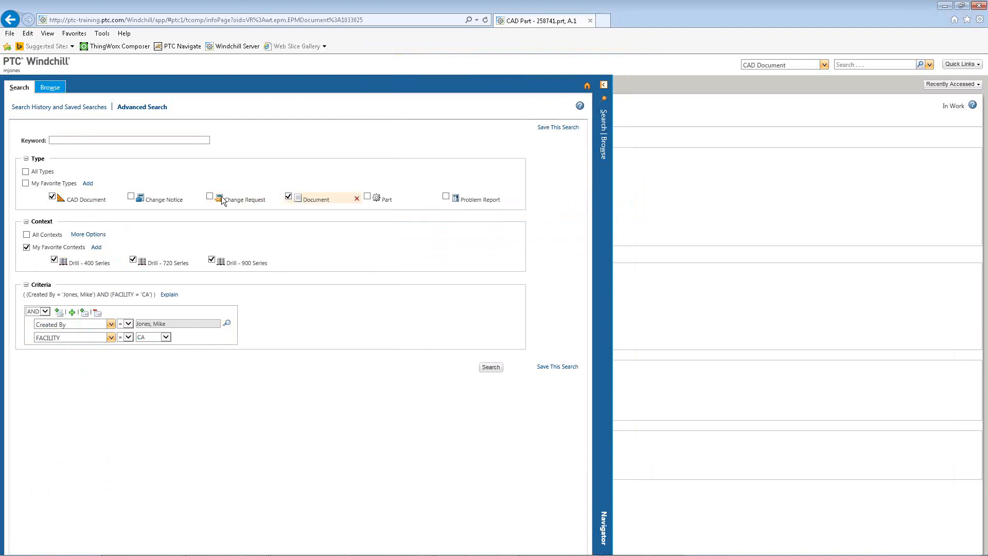
Uncheck the Document type so only CAD Documents are searched, run the search and scroll through the result columns.
{"action": "left_click", "coordinate": [288, 196]}
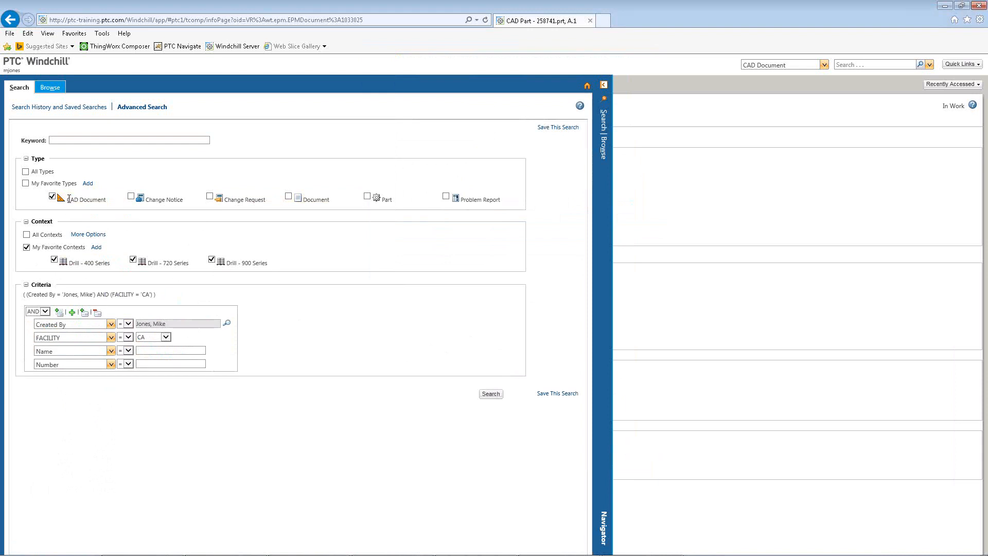
{"action": "left_click", "coordinate": [492, 394]}
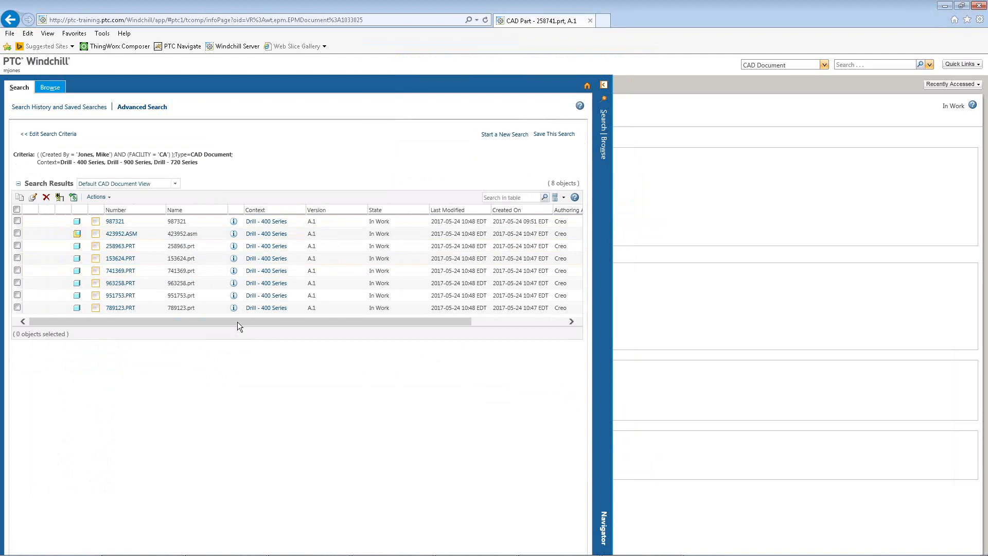
{"action": "left_click_drag", "start_coordinate": [237, 322], "coordinate": [343, 312]}
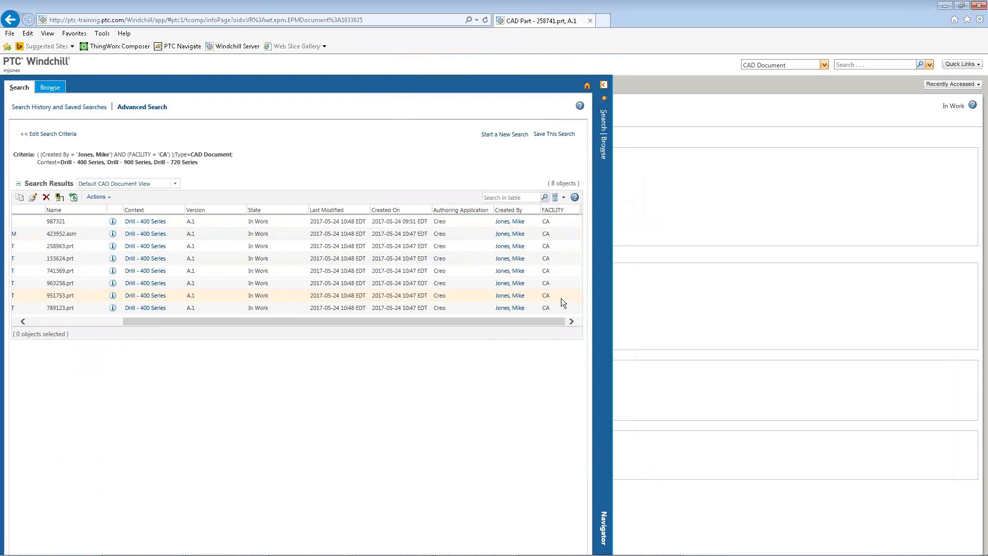
{"action": "left_click_drag", "start_coordinate": [432, 320], "coordinate": [260, 338]}
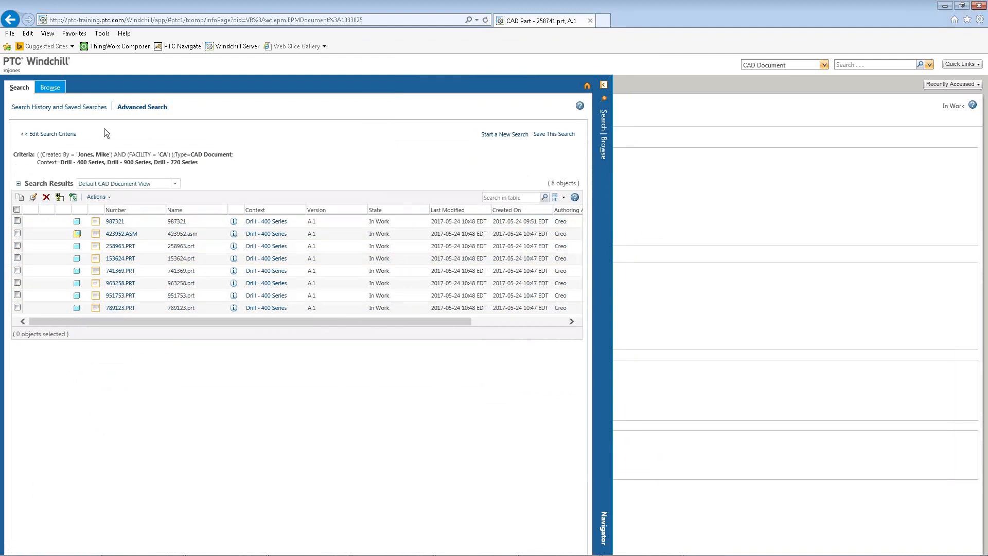
Return to the search criteria and remove the empty Name and Number criterion rows.
{"action": "left_click", "coordinate": [52, 135]}
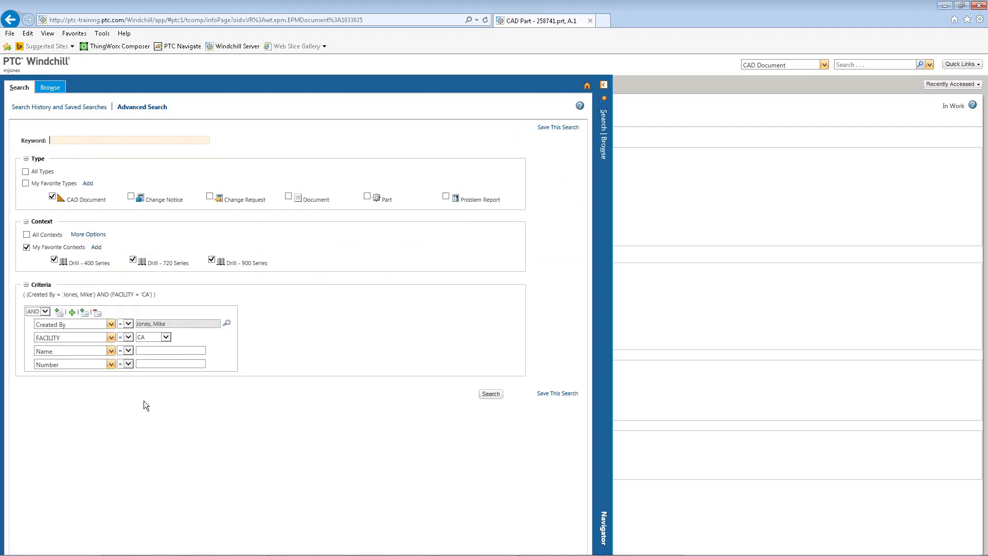
{"action": "mouse_move", "coordinate": [56, 356]}
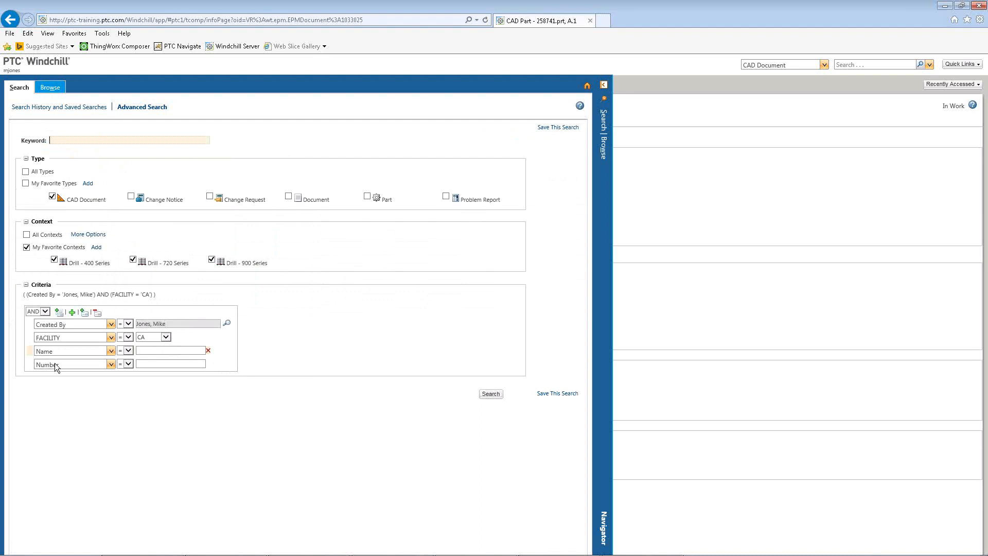
{"action": "left_click", "coordinate": [208, 350]}
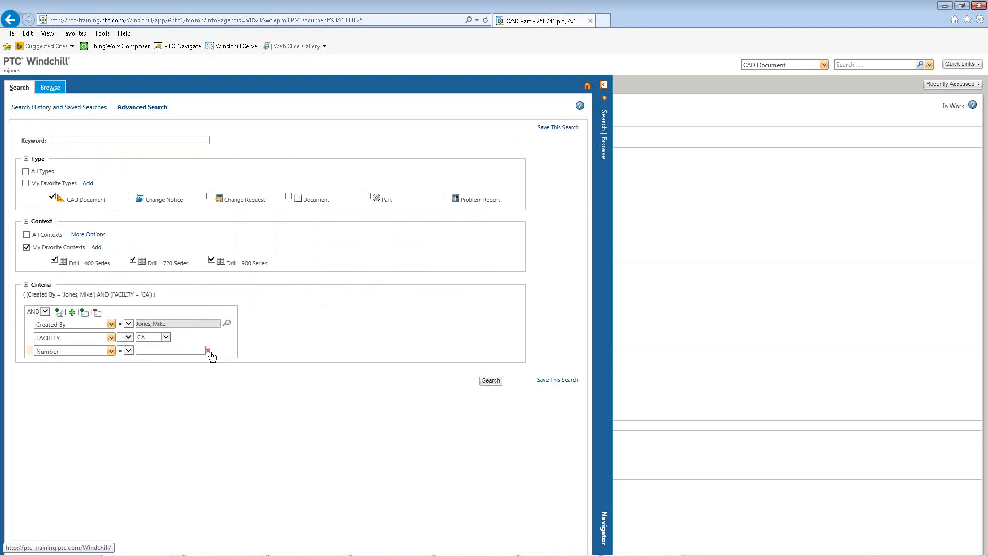
{"action": "left_click", "coordinate": [208, 351]}
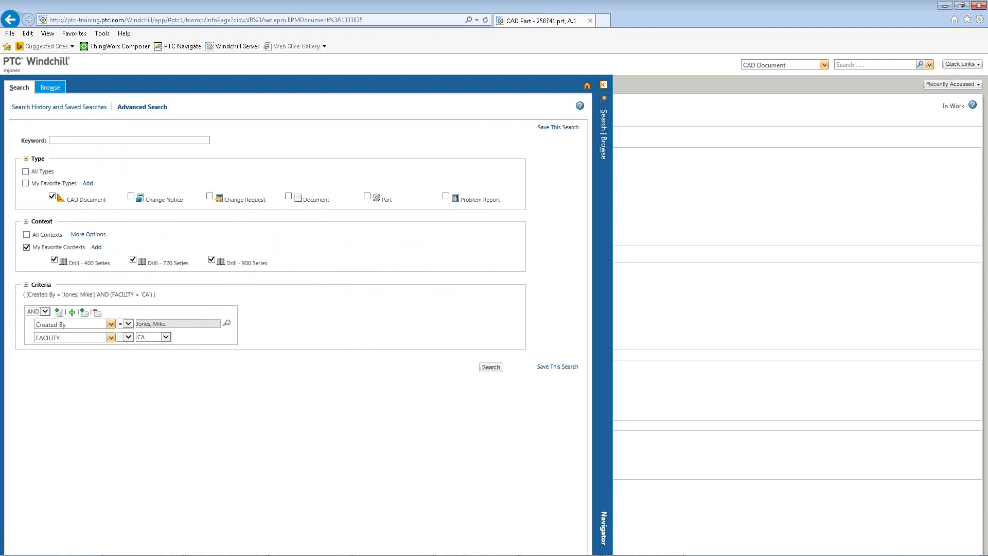
Inspect the quick search type options in the header and reopen the search panel.
{"action": "left_click", "coordinate": [825, 64]}
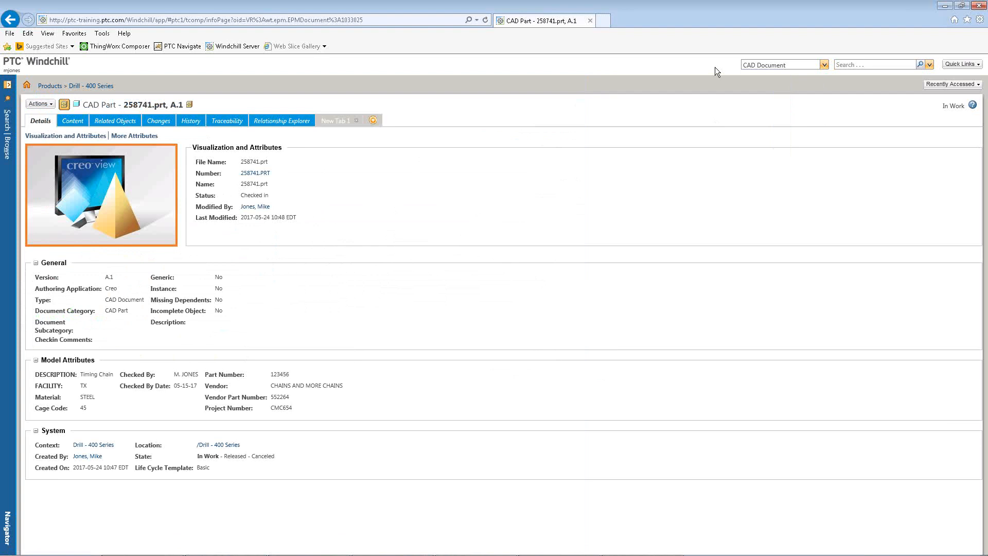
{"action": "left_click", "coordinate": [824, 66]}
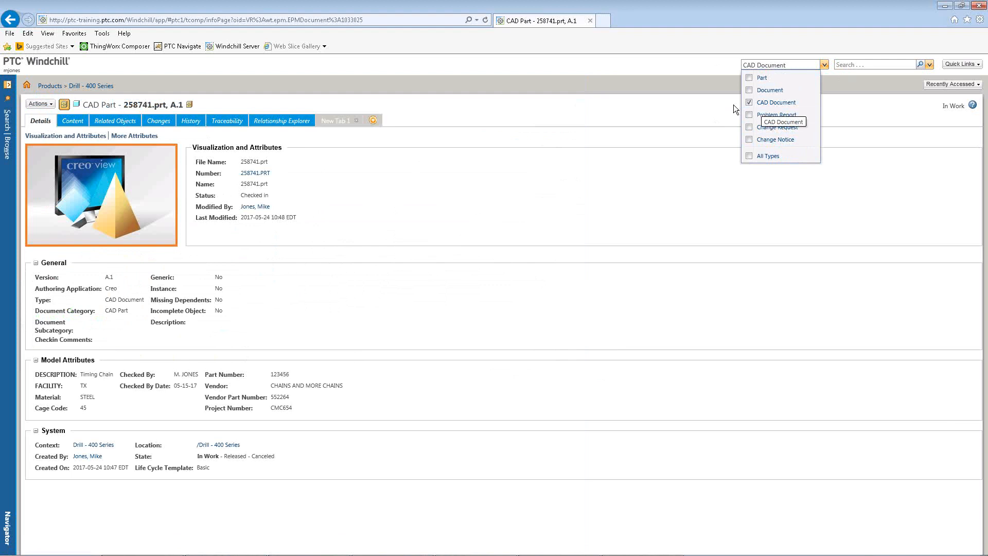
{"action": "left_click", "coordinate": [529, 111]}
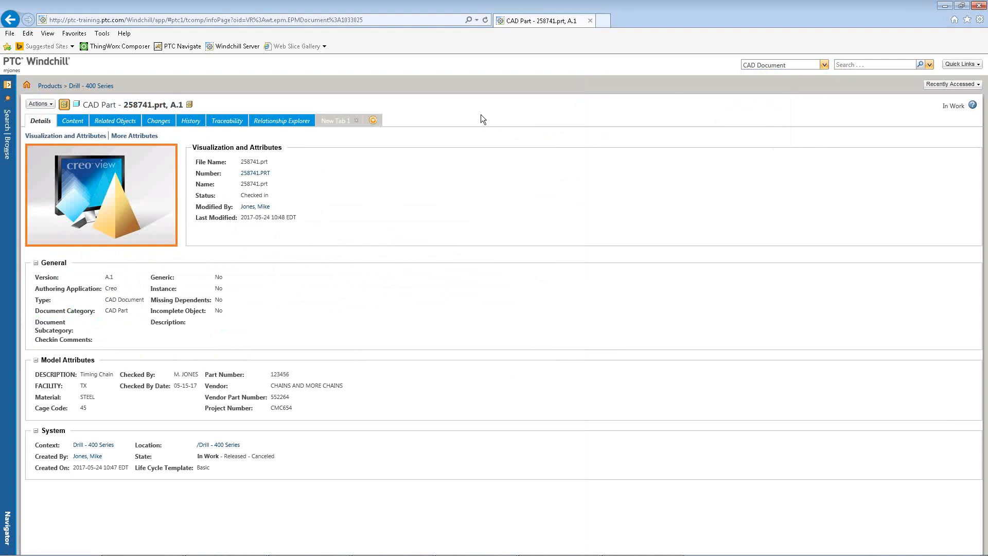
{"action": "left_click", "coordinate": [7, 122]}
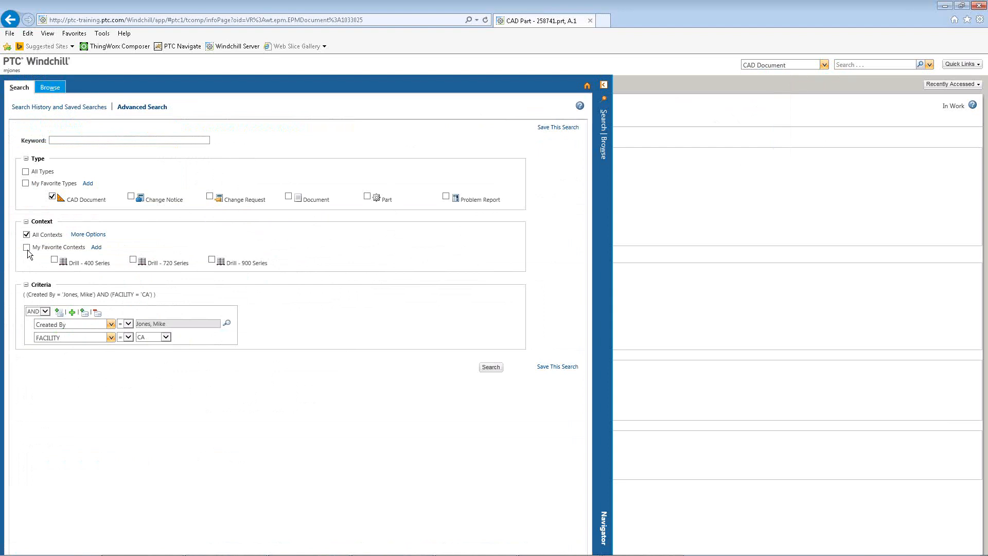
Limit the search context to Drill - 400 Series and check the criteria attribute list.
{"action": "left_click", "coordinate": [54, 260]}
{"action": "left_click", "coordinate": [111, 324]}
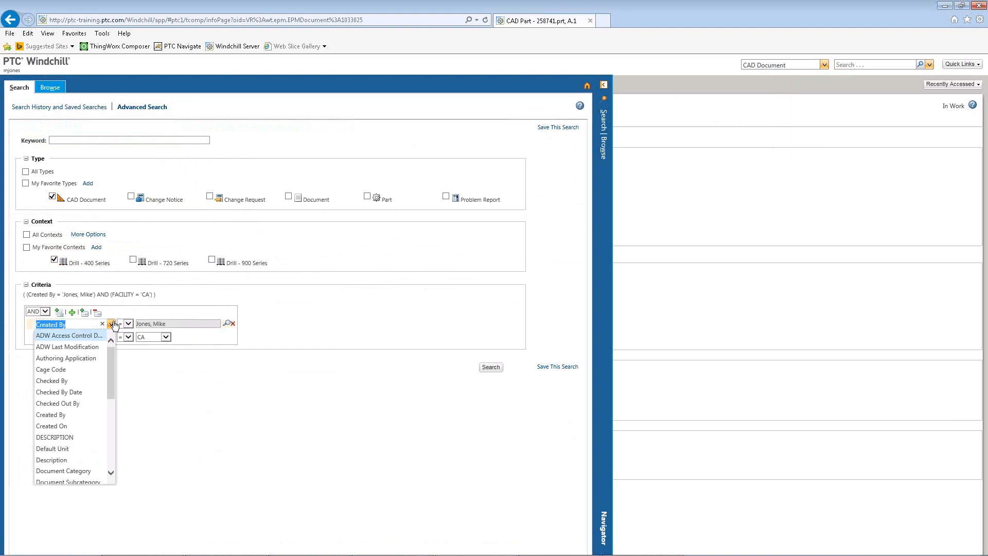
{"action": "left_click", "coordinate": [119, 332]}
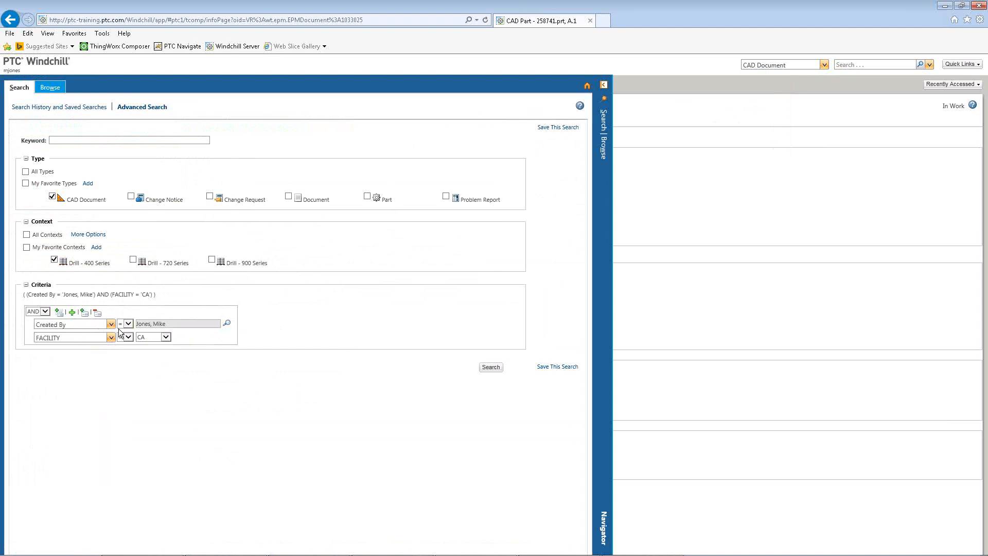
Switch the type to All Types and check which criteria attributes are offered.
{"action": "left_click", "coordinate": [26, 171]}
{"action": "left_click", "coordinate": [112, 324]}
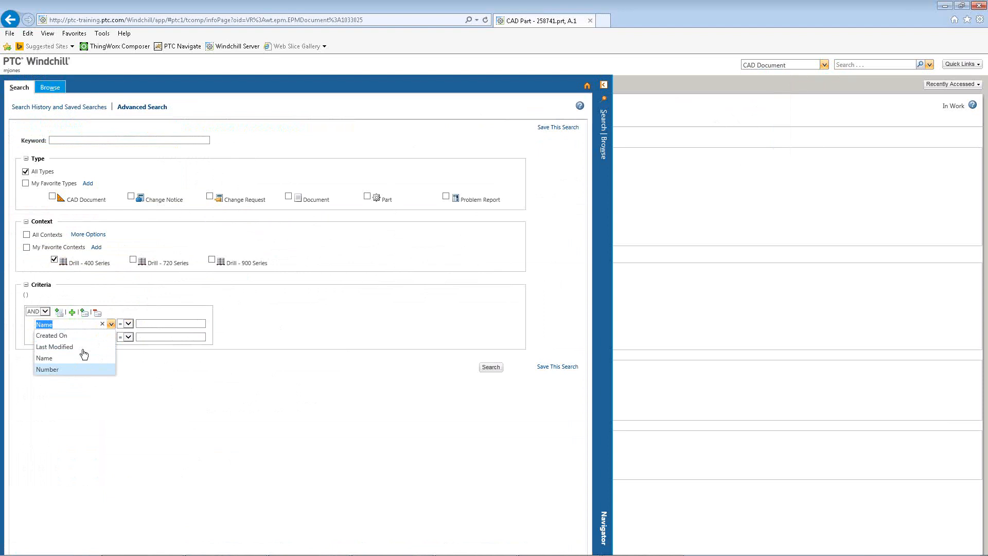
{"action": "left_click", "coordinate": [159, 220]}
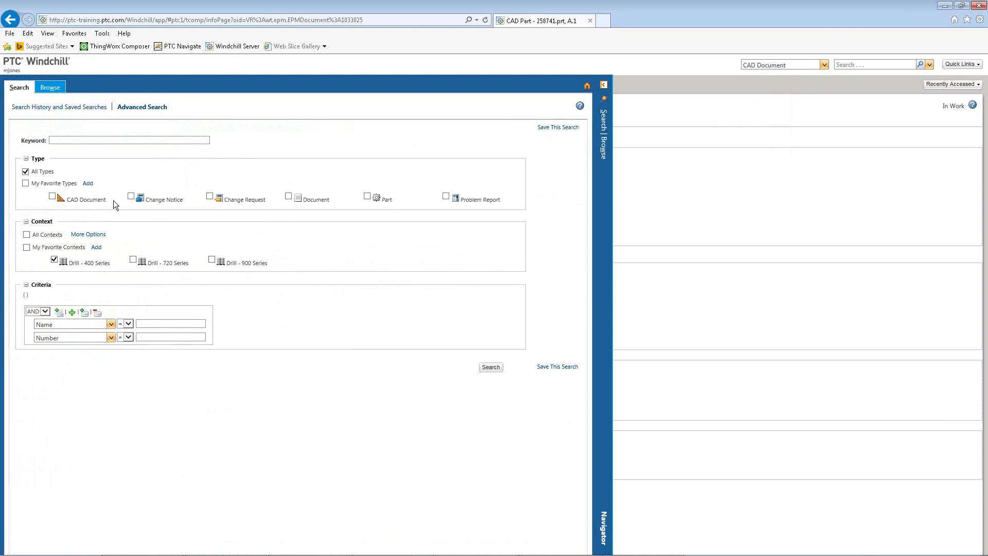
Select the Change Request type and review the criteria attributes it offers.
{"action": "left_click", "coordinate": [209, 197]}
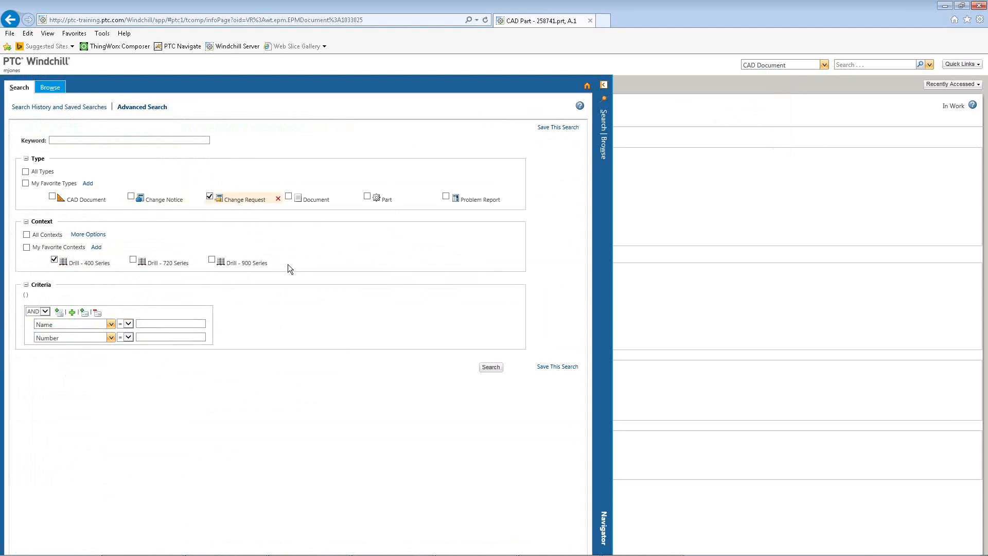
{"action": "left_click", "coordinate": [170, 323]}
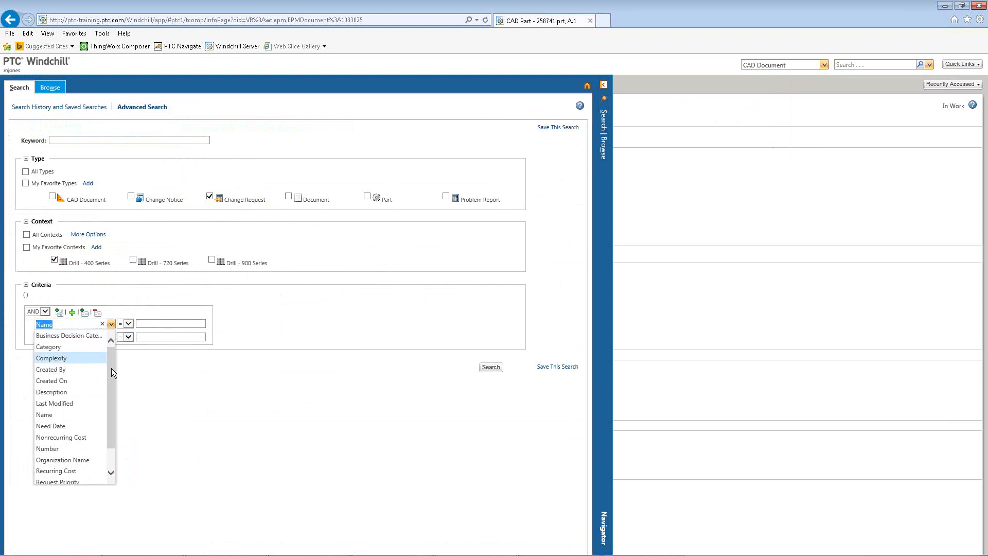
{"action": "mouse_move", "coordinate": [112, 364]}
{"action": "left_mouse_down"}
{"action": "mouse_move", "coordinate": [112, 421]}
{"action": "mouse_move", "coordinate": [111, 363]}
{"action": "mouse_move", "coordinate": [101, 352]}
{"action": "left_mouse_up"}
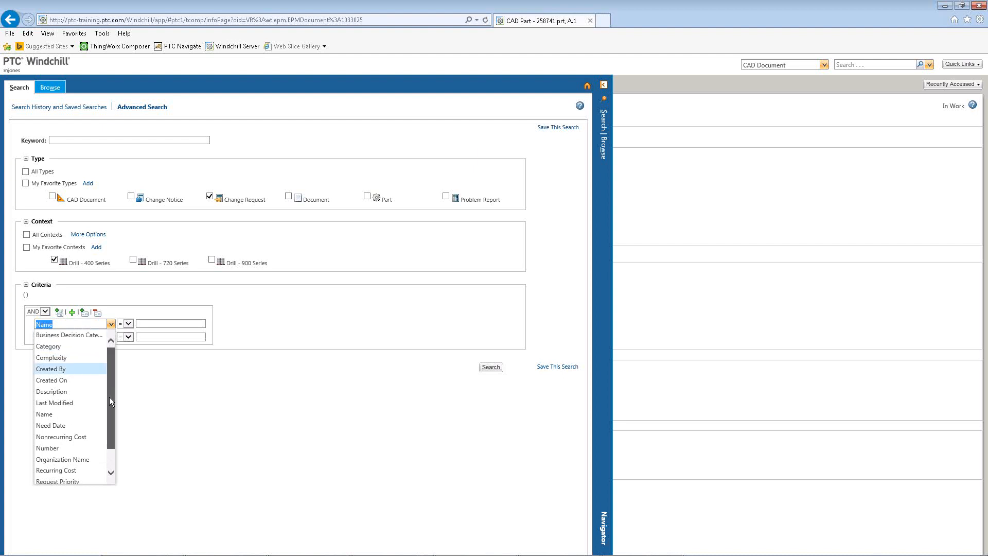
{"action": "left_click_drag", "start_coordinate": [109, 396], "coordinate": [109, 412]}
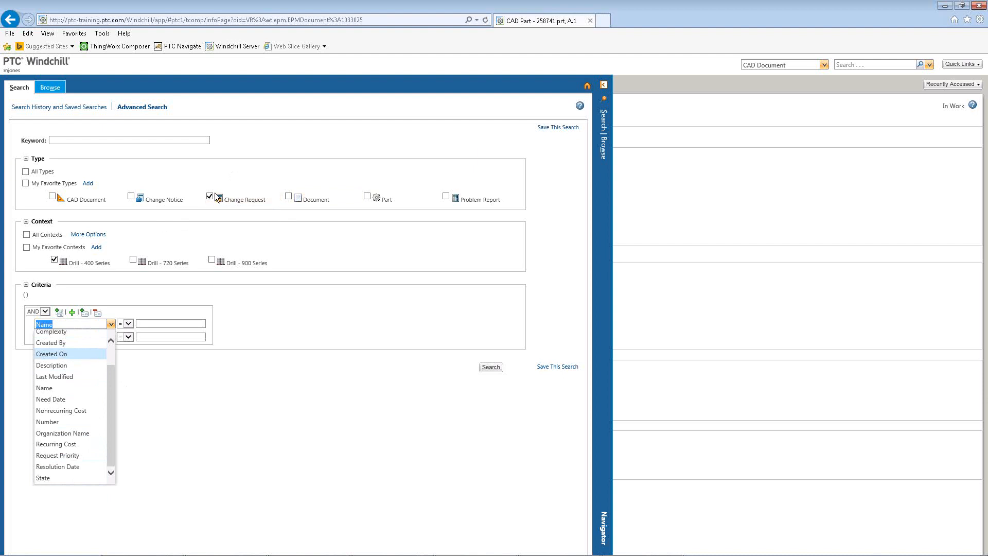
Add the CAD Document type, deselect Change Request, and review the criteria attributes now offered.
{"action": "left_click", "coordinate": [52, 196]}
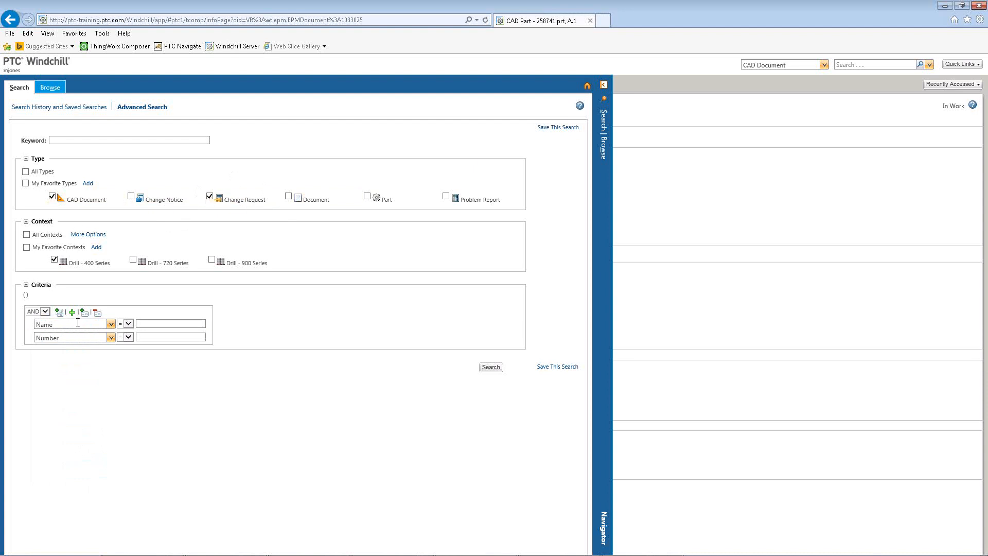
{"action": "left_click", "coordinate": [111, 324]}
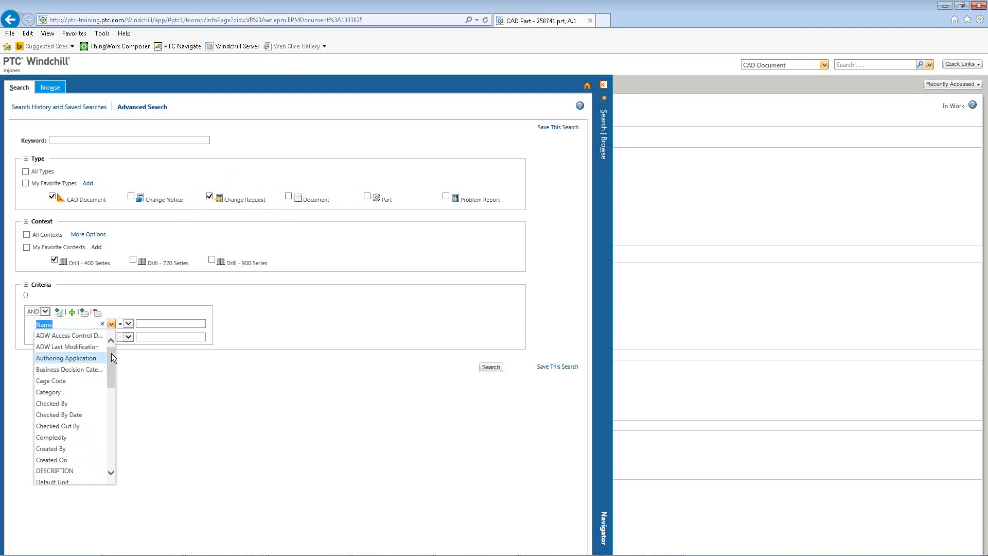
{"action": "left_click_drag", "start_coordinate": [112, 353], "coordinate": [112, 439]}
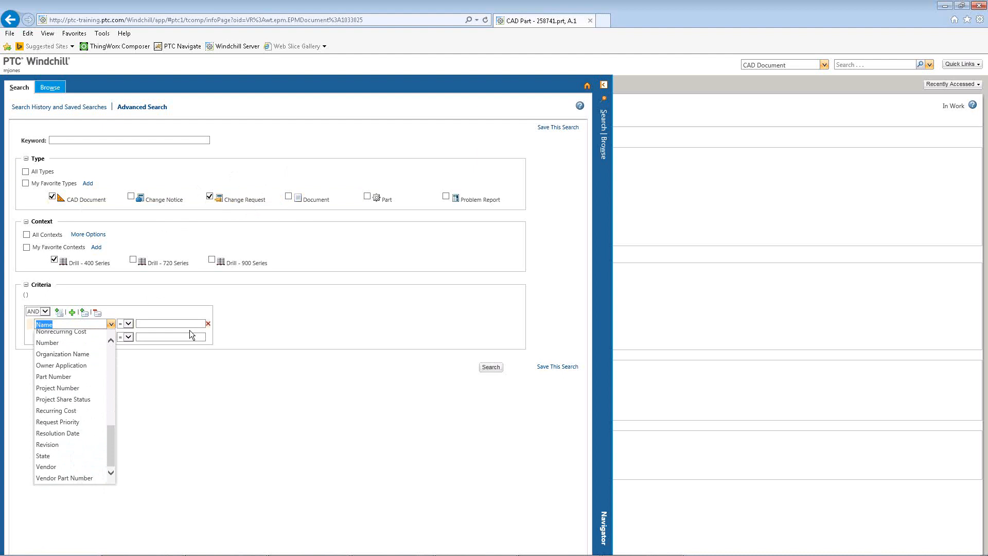
{"action": "left_click", "coordinate": [210, 196]}
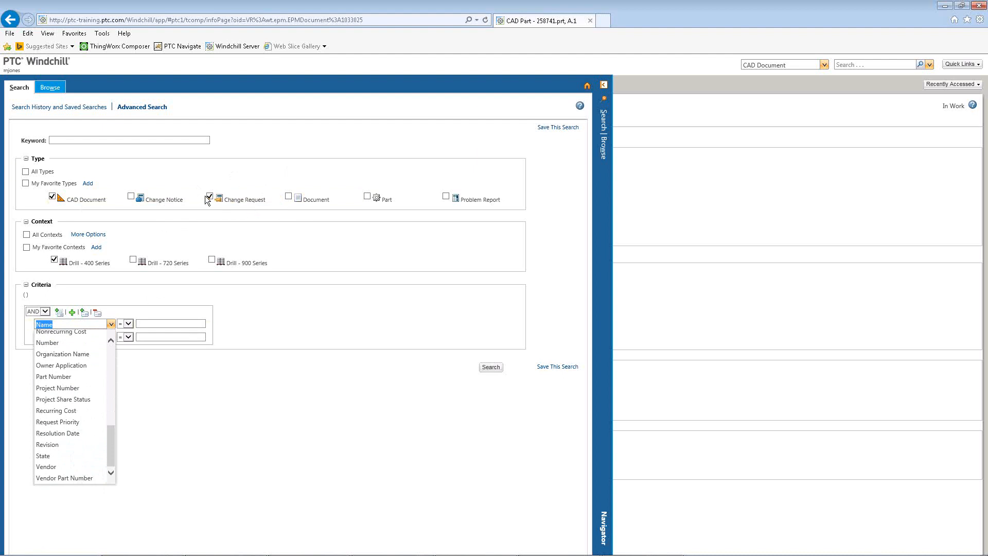
{"action": "left_click", "coordinate": [111, 323]}
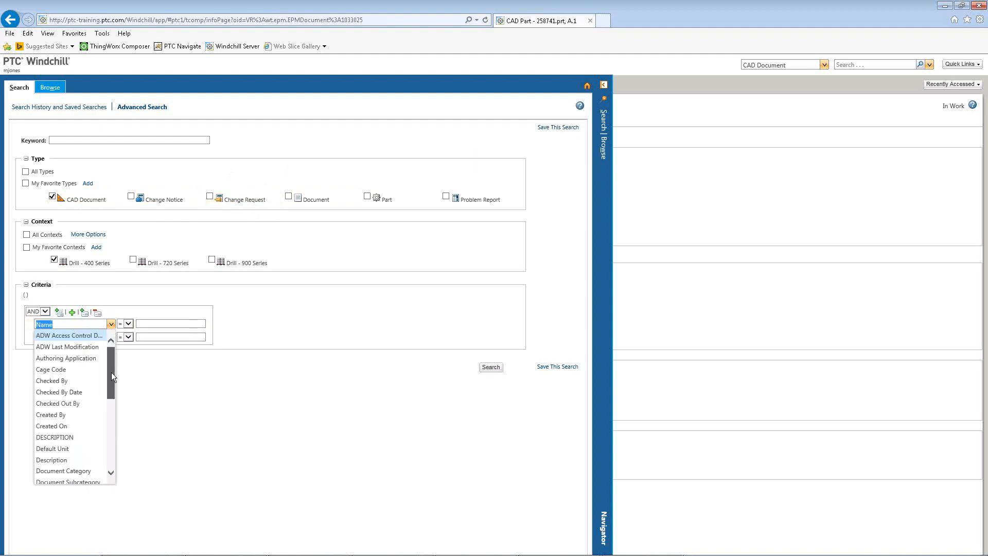
{"action": "left_click_drag", "start_coordinate": [111, 372], "coordinate": [109, 434]}
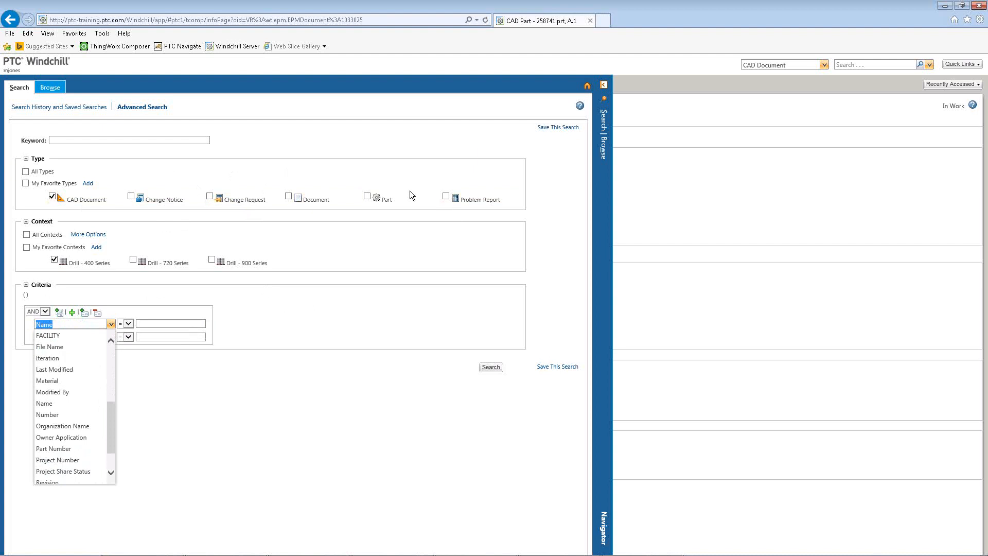
{"action": "left_click", "coordinate": [408, 165]}
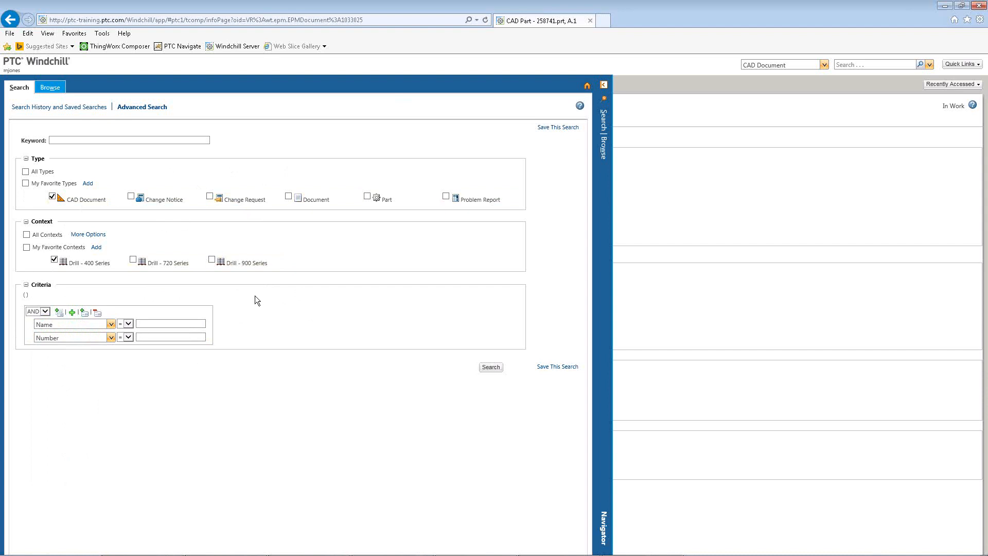
Set the first criterion to DESCRIPTION = *plate* and run the advanced search.
{"action": "left_click", "coordinate": [110, 324]}
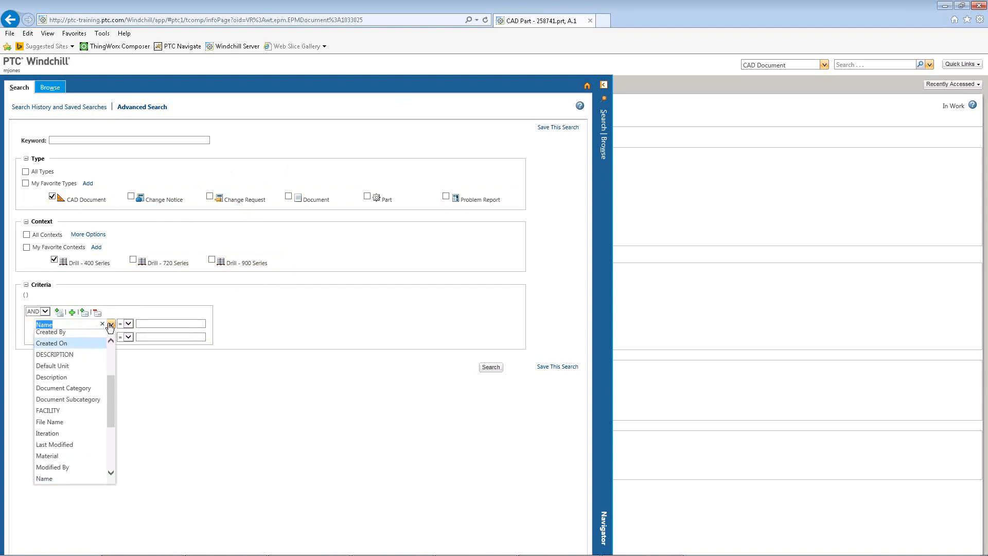
{"action": "left_click", "coordinate": [62, 354]}
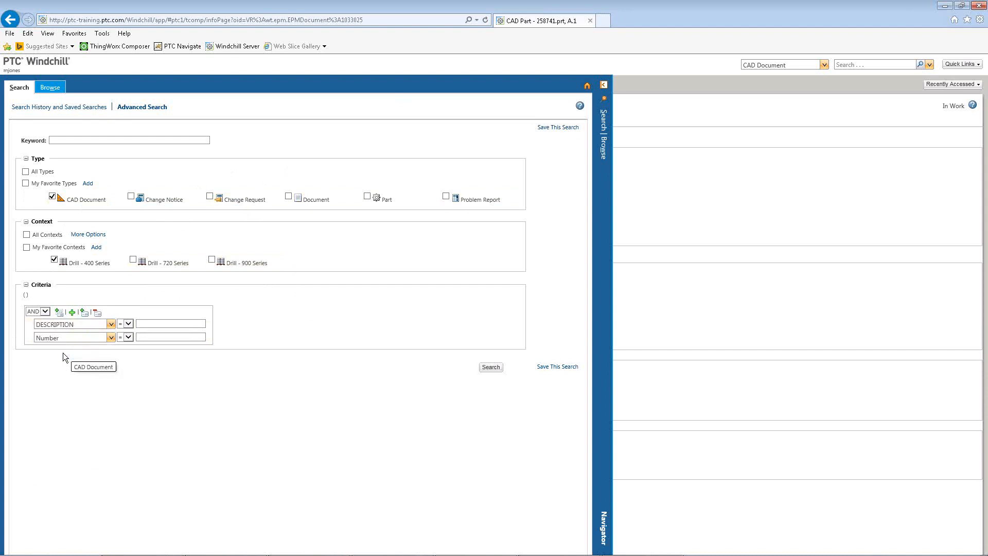
{"action": "left_click", "coordinate": [154, 323]}
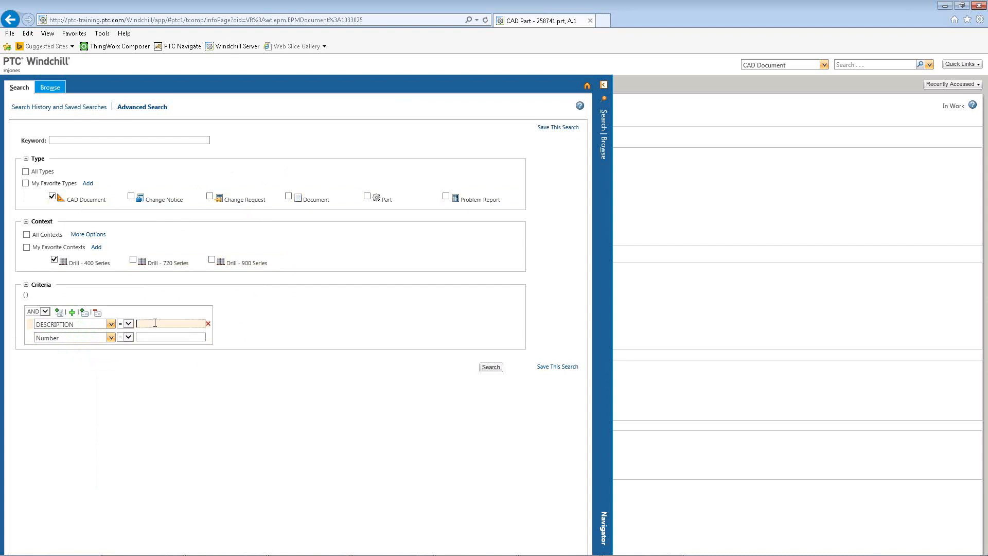
{"action": "type", "text": "*plate*"}
{"action": "key", "text": "Return"}
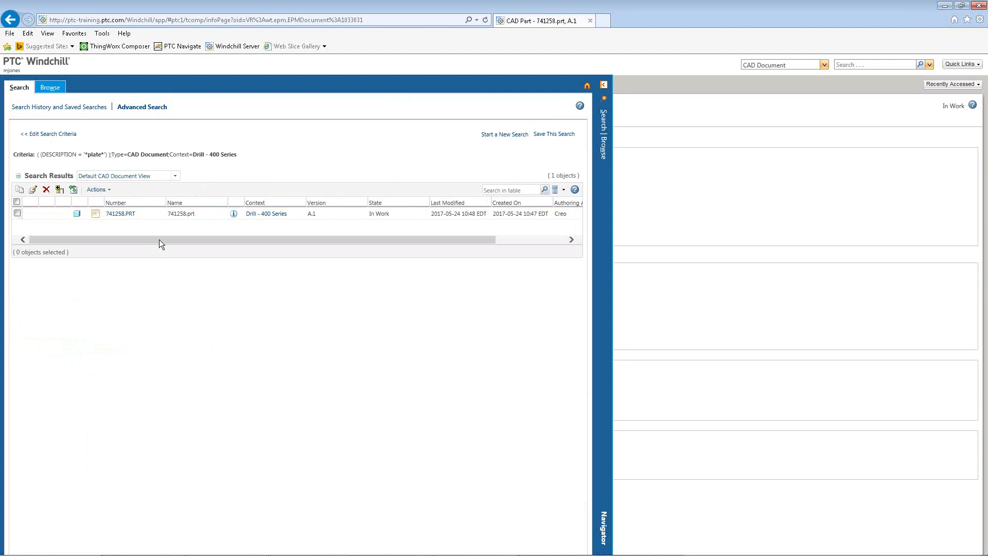
Open the found part's details to check its DESCRIPTION, then return and view the DESCRIPTION column in the results.
{"action": "left_click", "coordinate": [233, 213]}
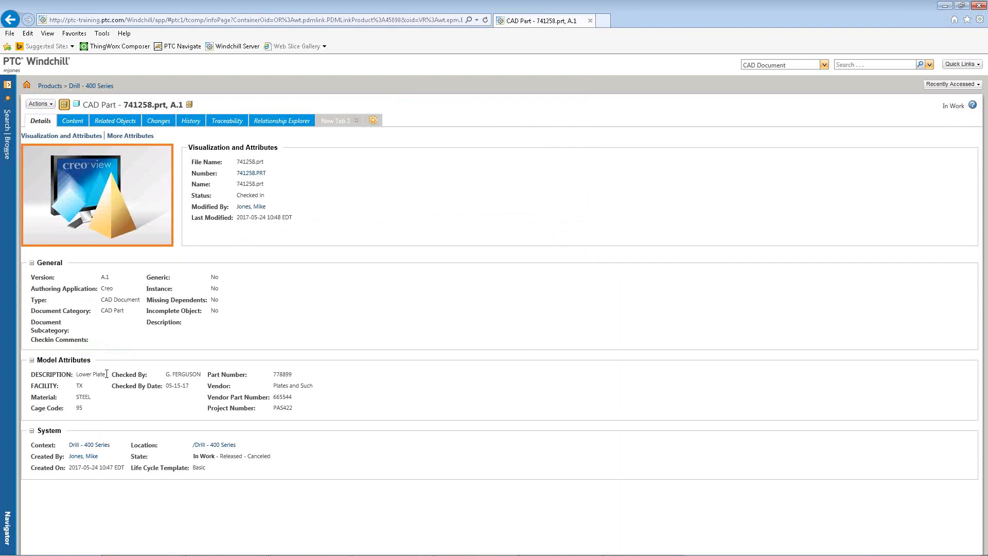
{"action": "left_click_drag", "start_coordinate": [107, 374], "coordinate": [77, 375]}
{"action": "left_click", "coordinate": [353, 326]}
{"action": "left_click", "coordinate": [8, 134]}
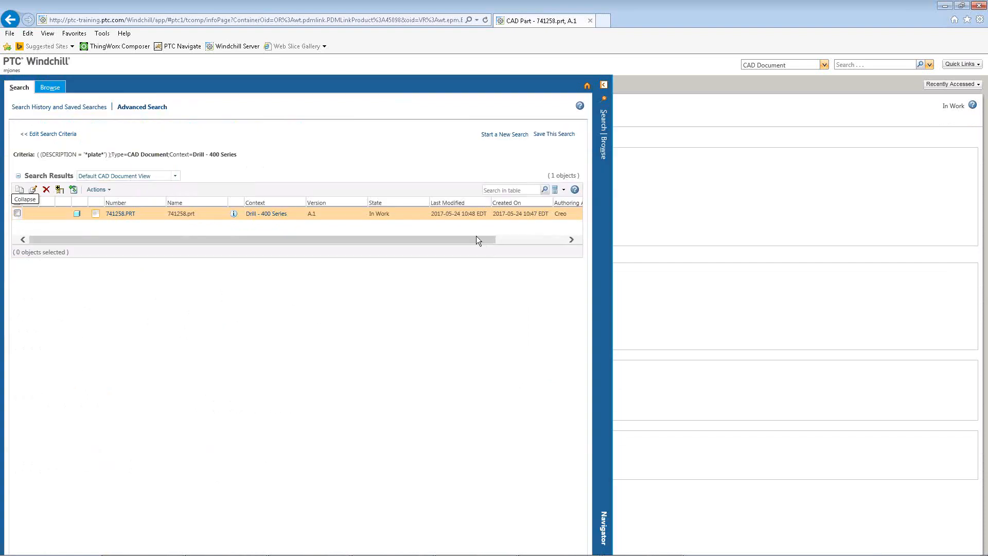
{"action": "left_click_drag", "start_coordinate": [477, 240], "coordinate": [550, 237]}
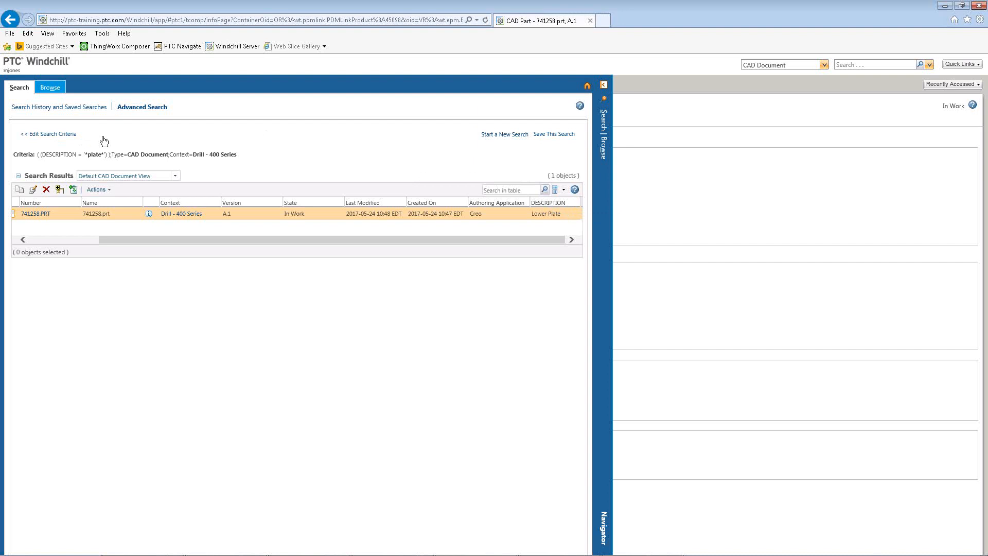
Open Save This Search, cancel without saving, and return to editing the search criteria.
{"action": "left_click", "coordinate": [556, 134]}
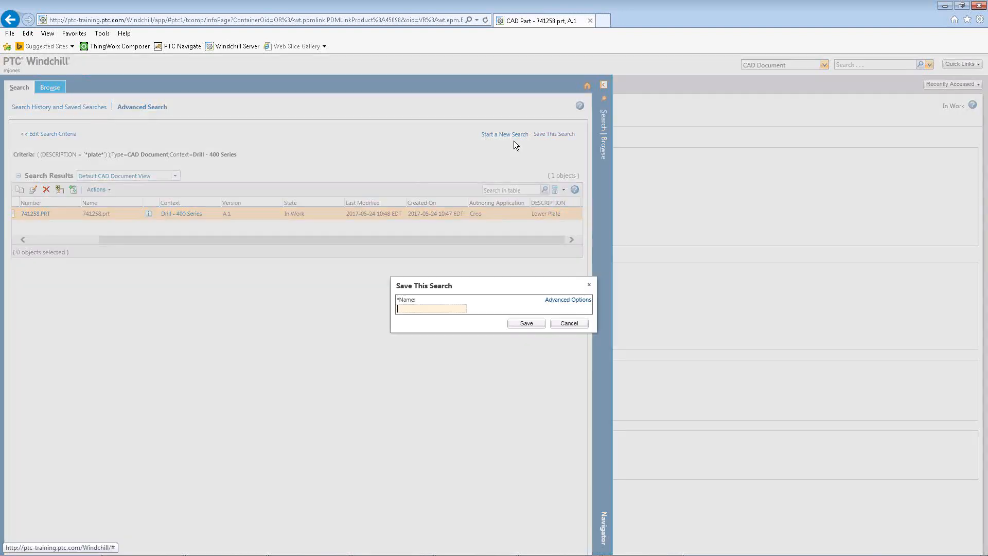
{"action": "left_click", "coordinate": [572, 322]}
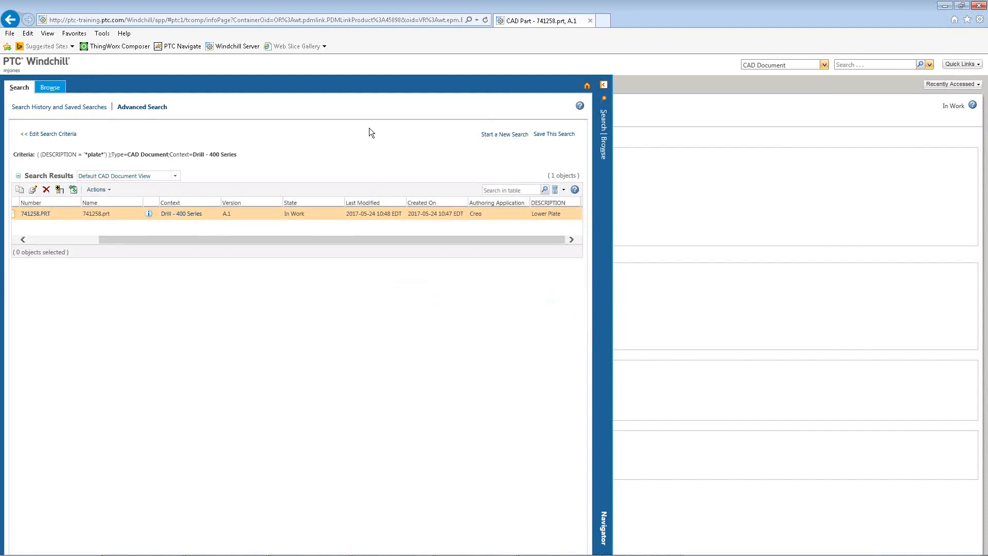
{"action": "left_click", "coordinate": [53, 134]}
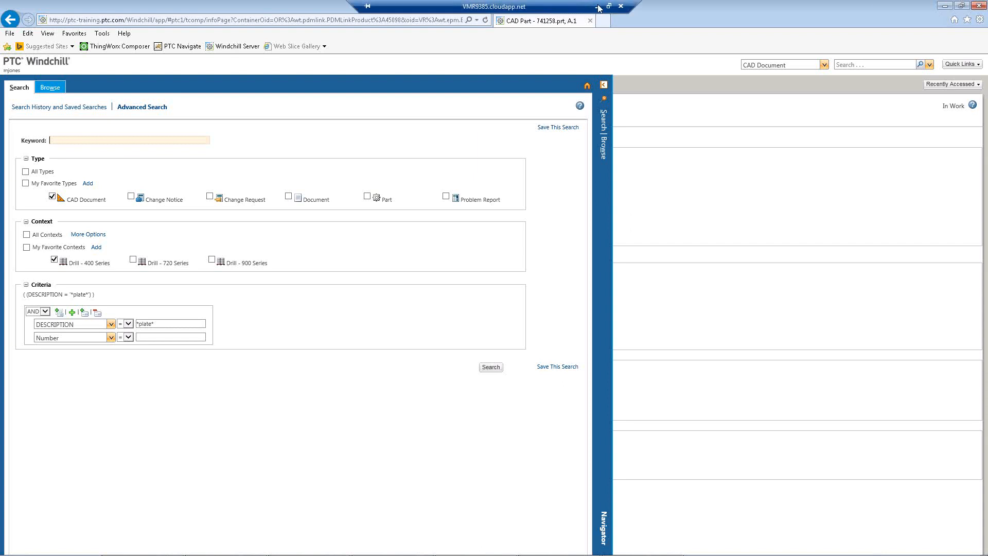
{"action": "left_click", "coordinate": [597, 7]}
{"action": "left_click", "coordinate": [797, 315]}
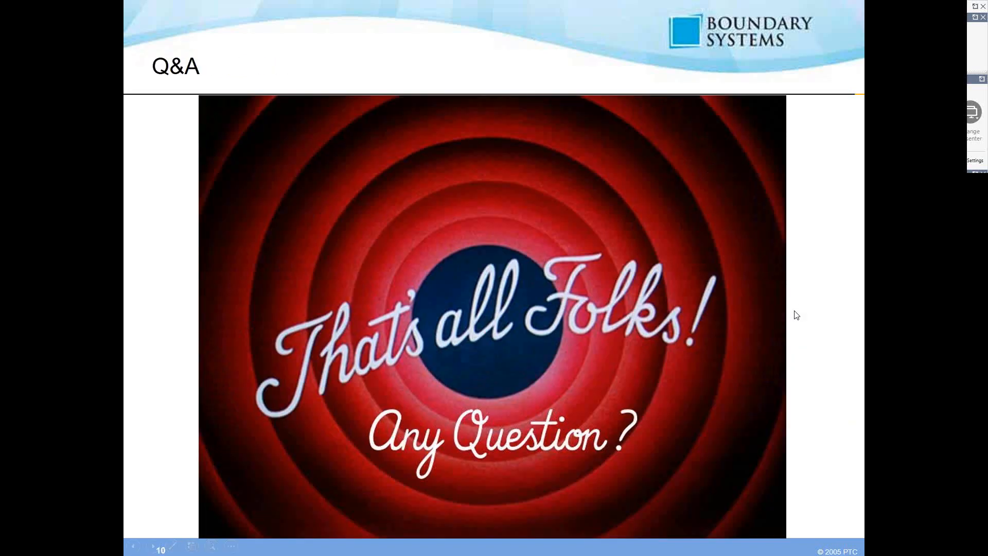